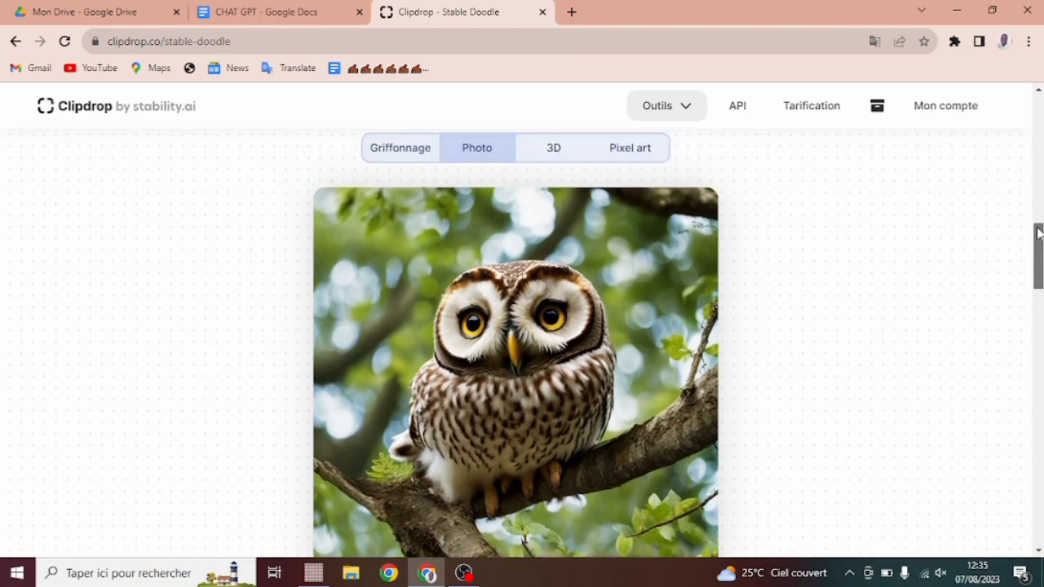
# View the owl example in the 3D and Pixel art styles, and return it to the original Griffonnage sketch
pyautogui.click(562, 154)
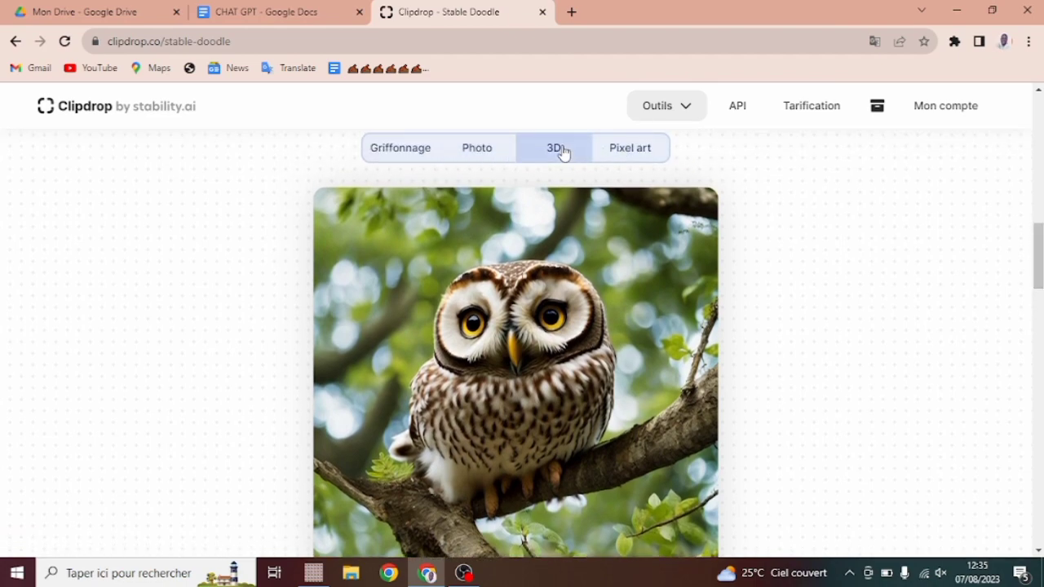
pyautogui.click(631, 157)
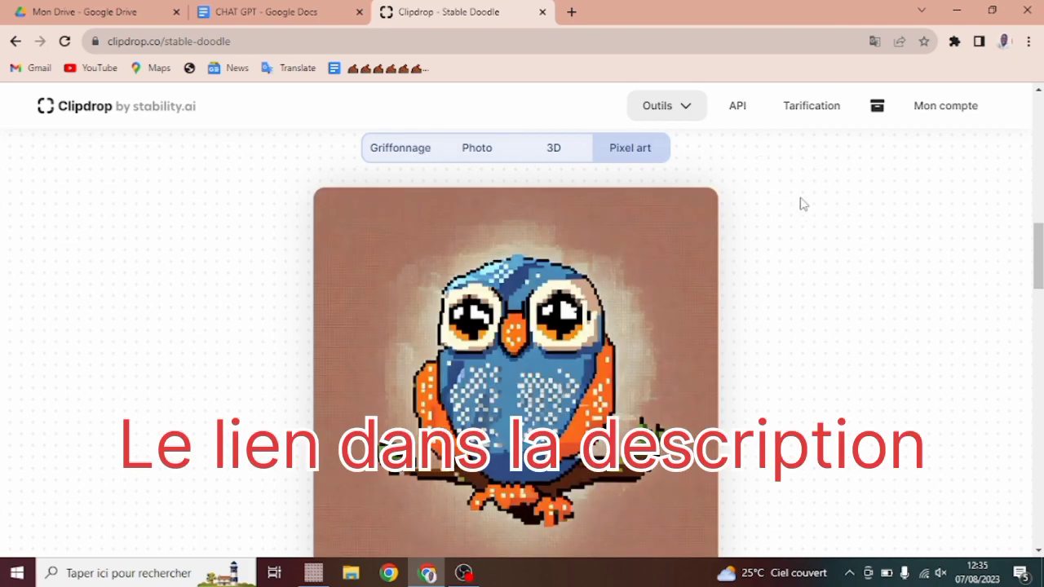
pyautogui.click(415, 150)
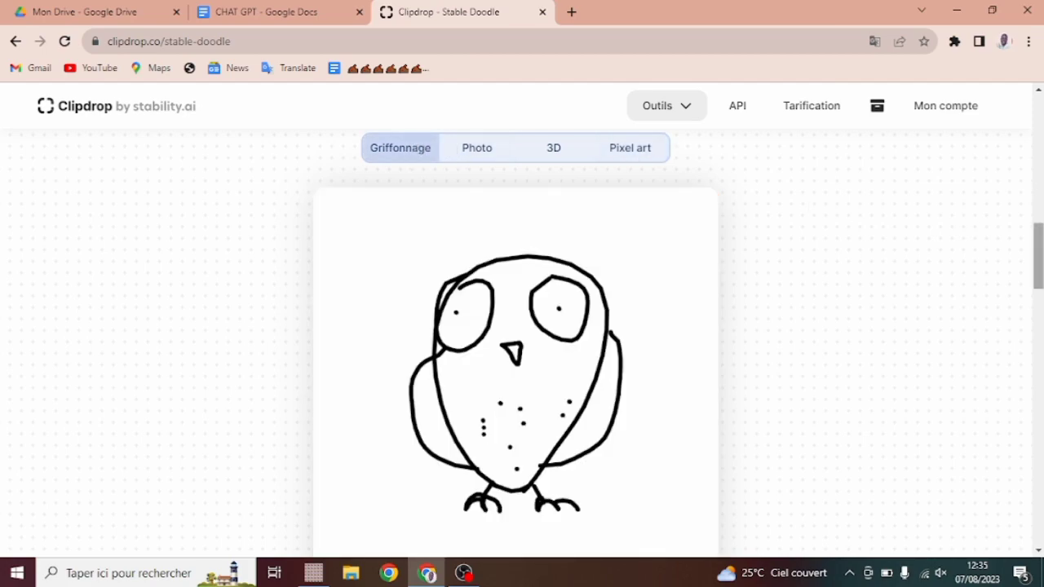
# Examine the cards under TOUS LES OUTILS, from Réinventez XL, Découper and Diffusion Stable XL down to Remplacer l'arrière-plan
pyautogui.moveTo(1040, 255); pyautogui.dragTo(1041, 352)
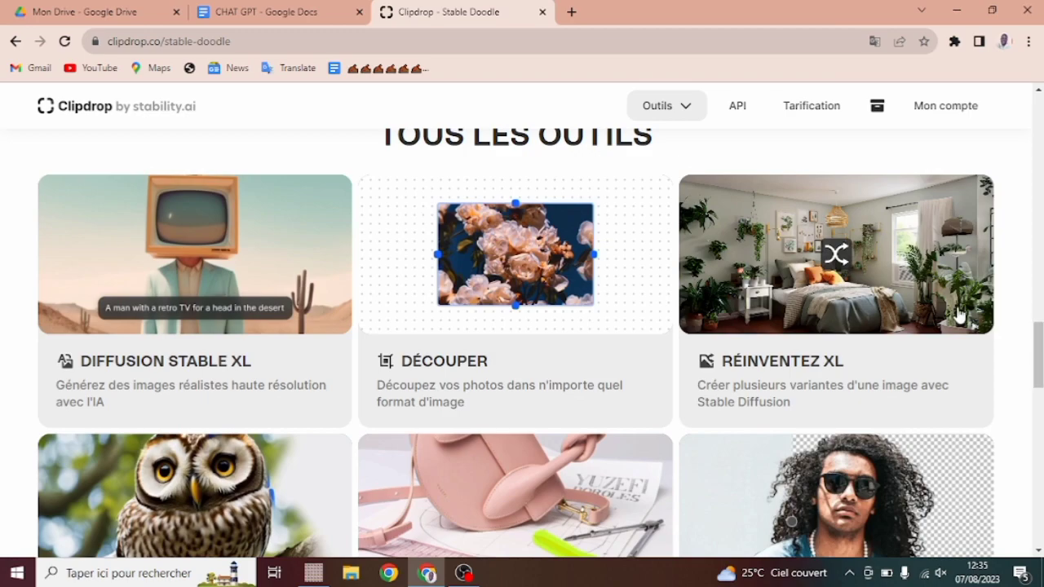
pyautogui.moveTo(869, 300)
pyautogui.moveTo(839, 218)
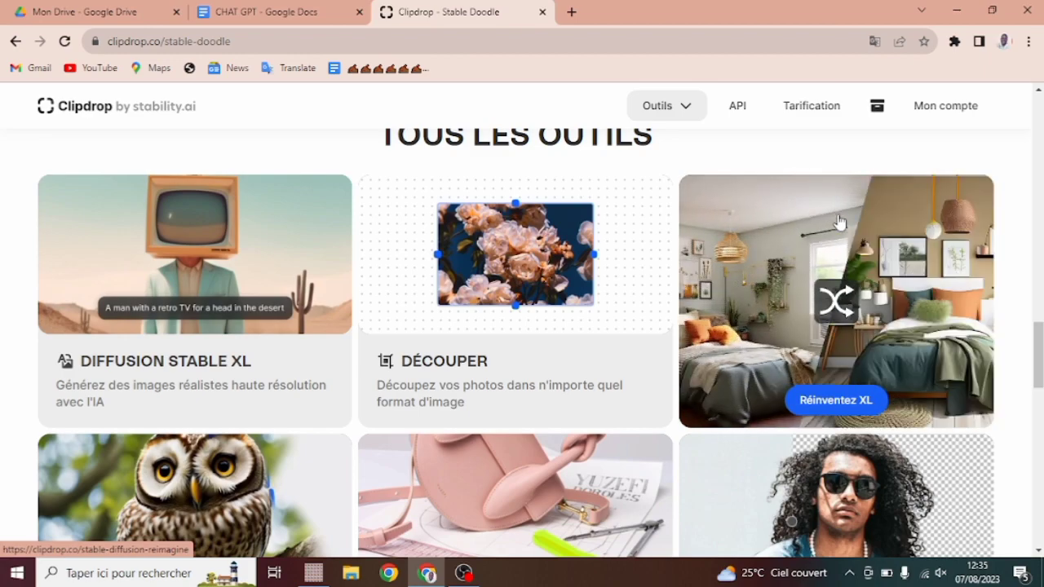
pyautogui.moveTo(528, 275)
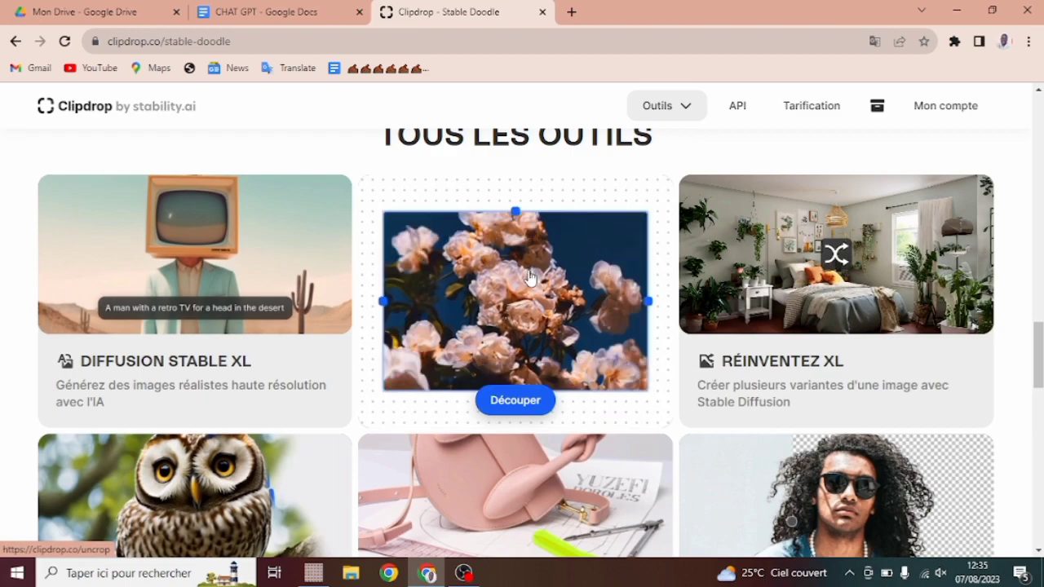
pyautogui.moveTo(233, 215)
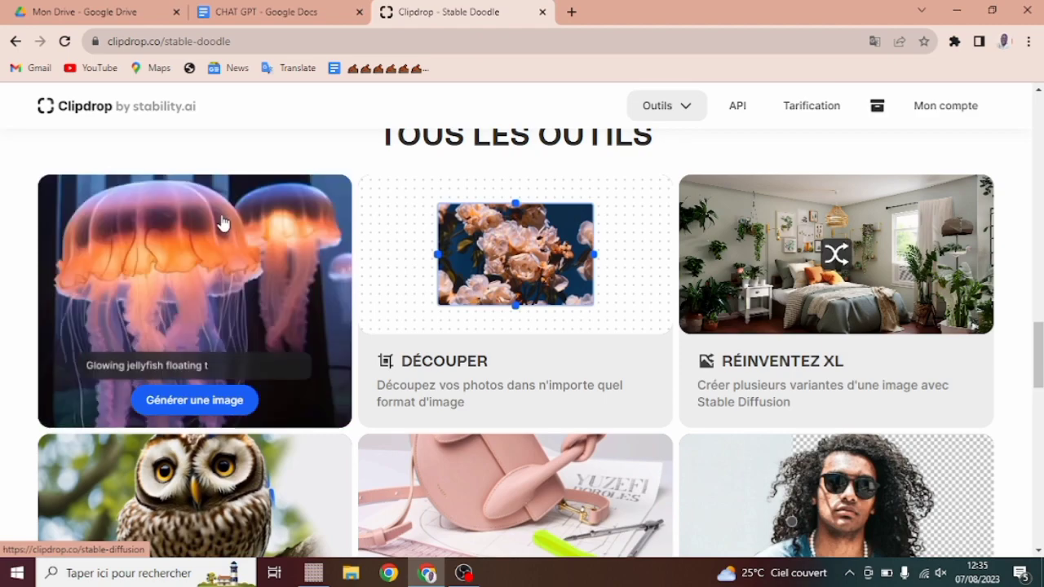
pyautogui.moveTo(1041, 326); pyautogui.dragTo(1041, 371)
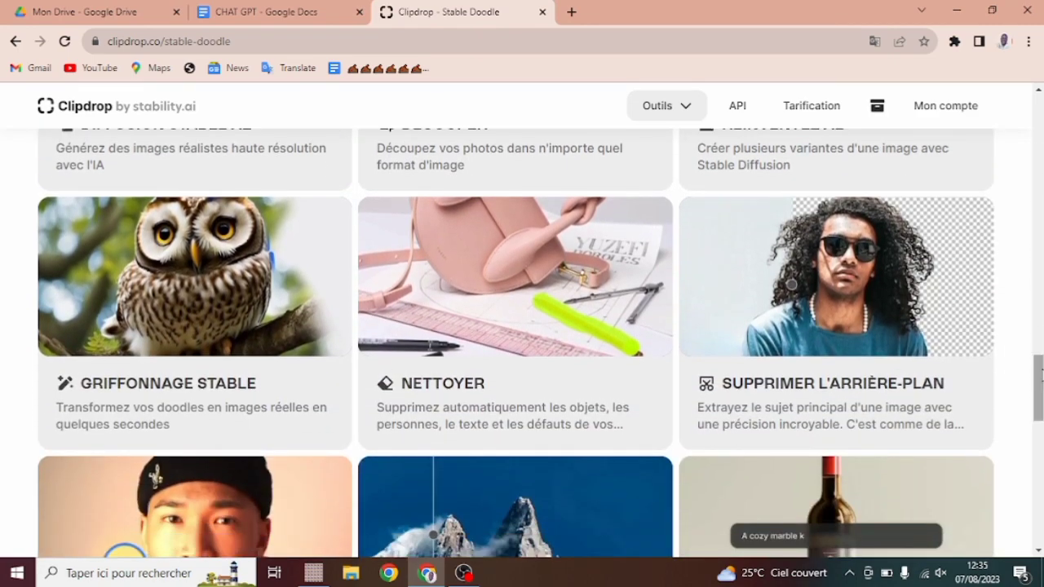
pyautogui.moveTo(918, 349)
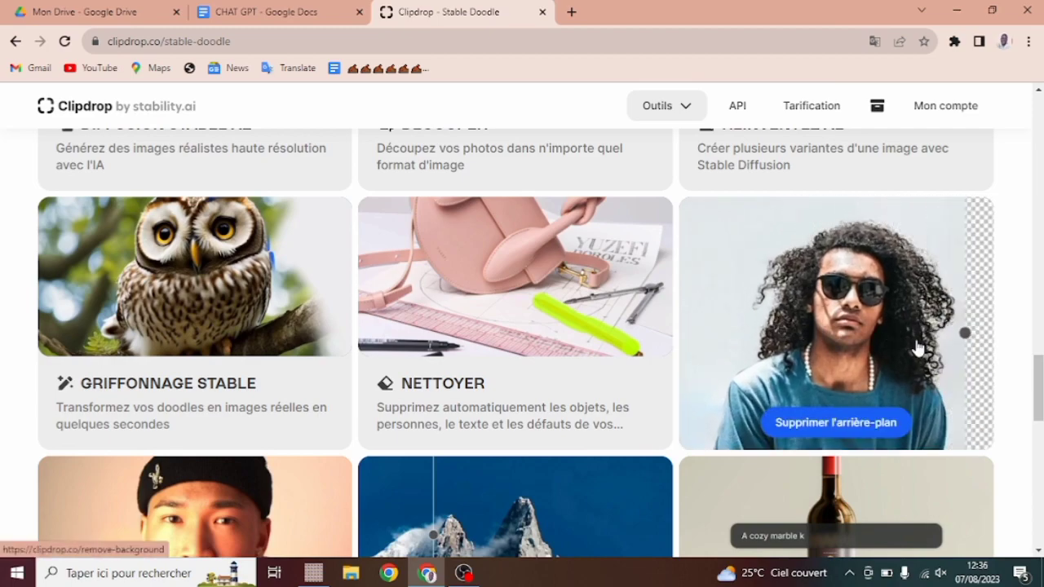
pyautogui.moveTo(1041, 382); pyautogui.dragTo(1040, 416)
pyautogui.moveTo(886, 331)
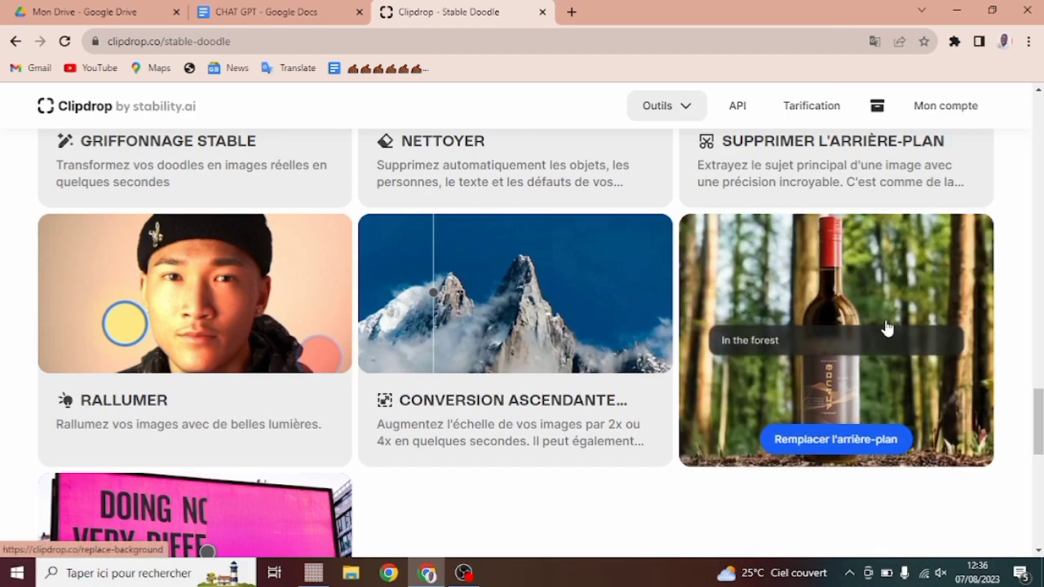
pyautogui.moveTo(1042, 421)
pyautogui.mouseDown()
pyautogui.moveTo(1038, 477)
pyautogui.moveTo(1038, 421)
pyautogui.mouseUp()
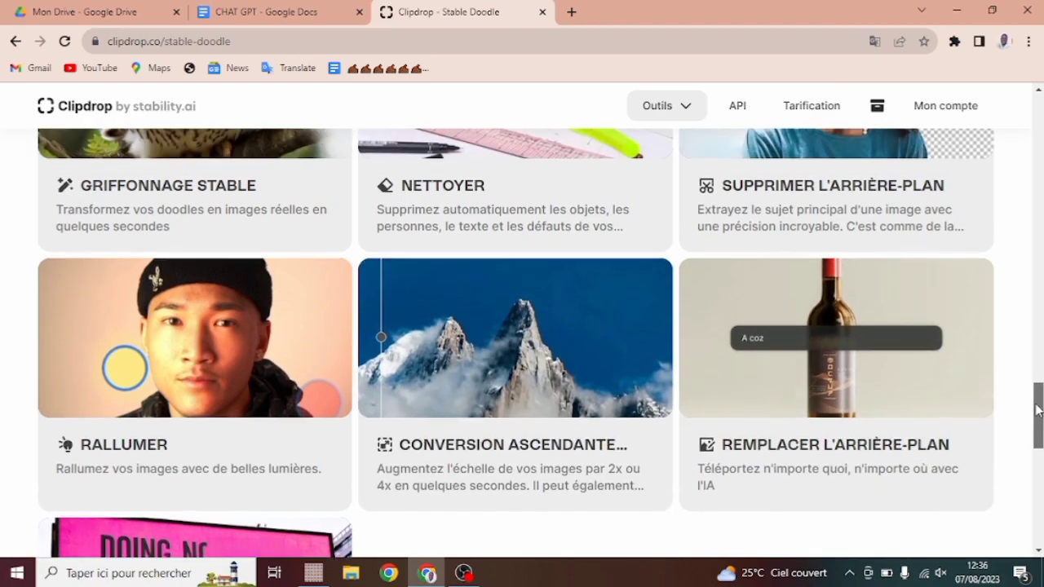
pyautogui.moveTo(1038, 412); pyautogui.dragTo(1038, 378)
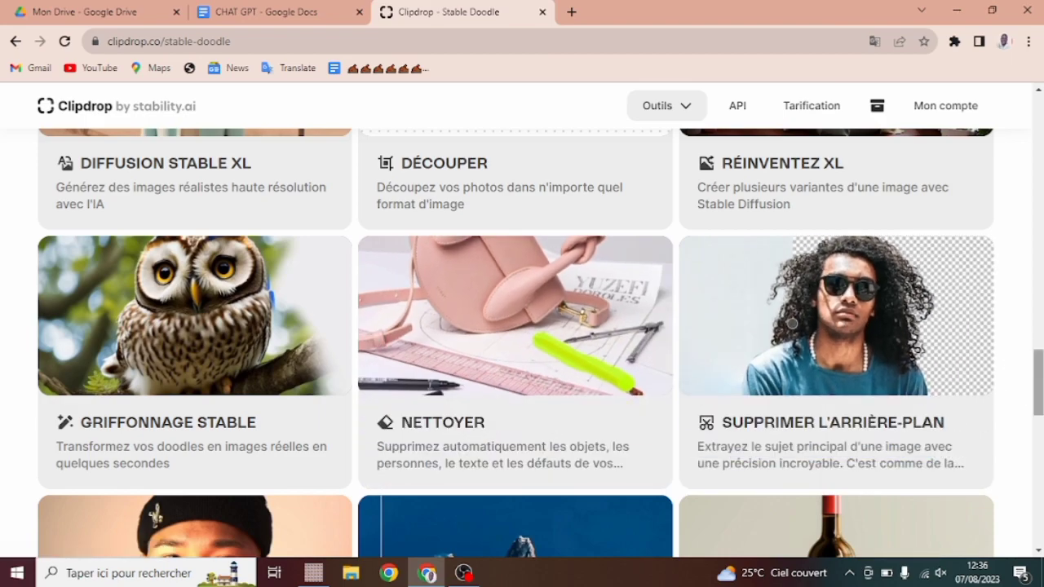
# Draw a wavy snake with a row of short grass strokes beneath it on the doodle canvas
pyautogui.scroll(6, 1015, 405)
pyautogui.scroll(5, 640, 335)
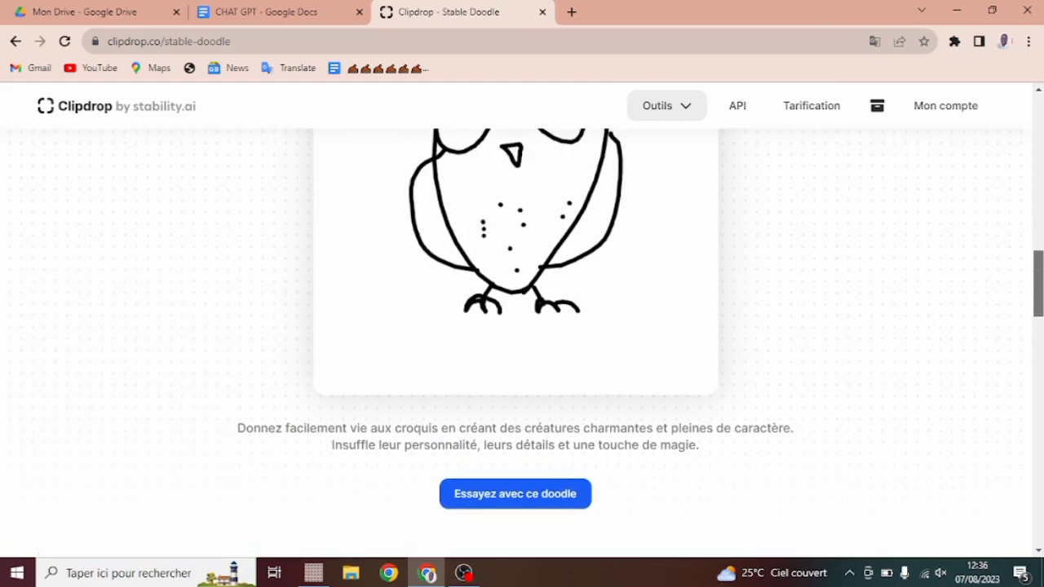
pyautogui.scroll(3, 516, 336)
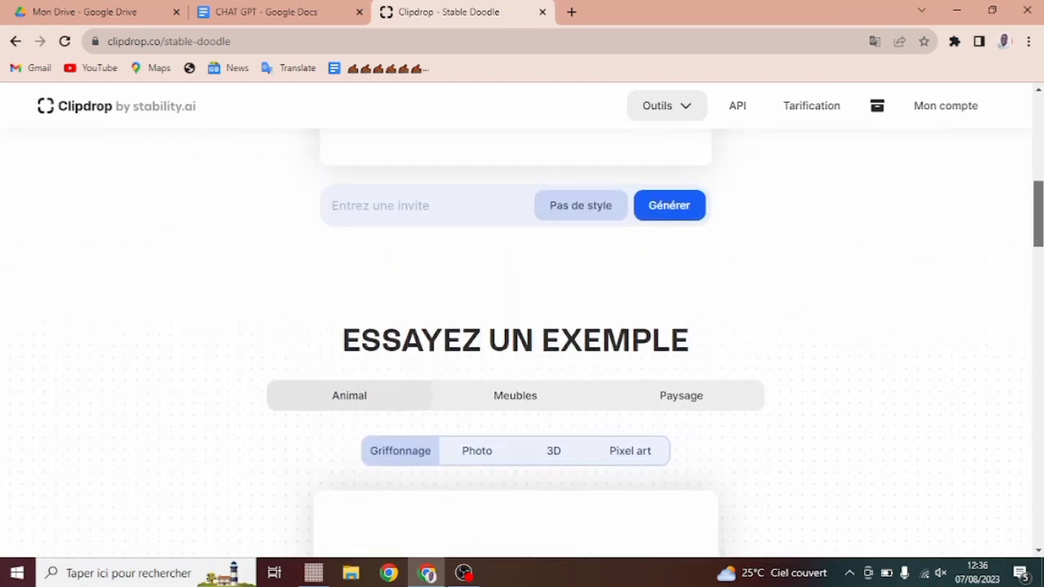
pyautogui.scroll(-5, 516, 335)
pyautogui.scroll(2, 515, 335)
pyautogui.scroll(5, 516, 342)
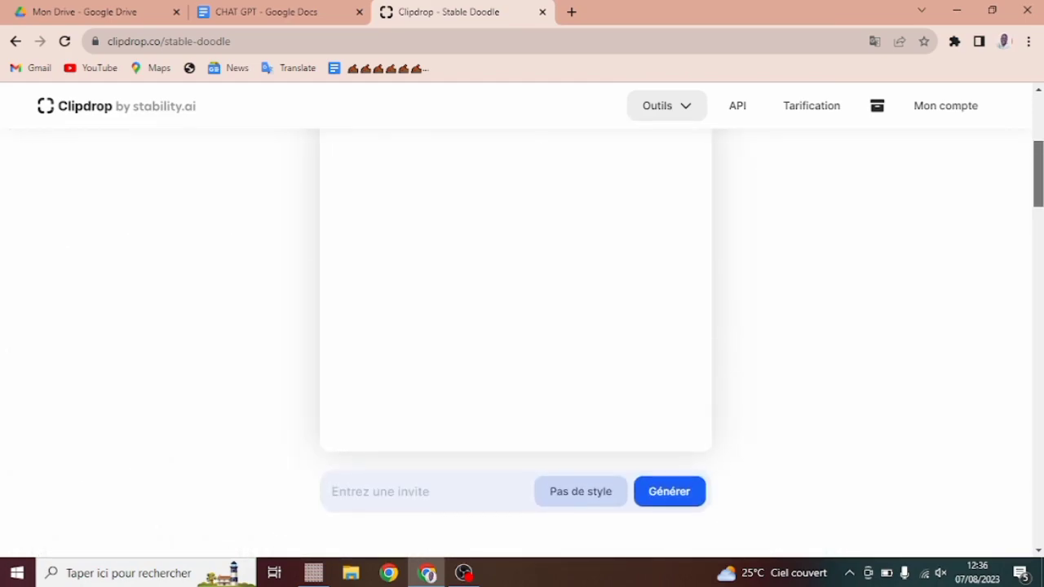
pyautogui.scroll(-2, 515, 342)
pyautogui.scroll(1, 516, 343)
pyautogui.scroll(2, 515, 342)
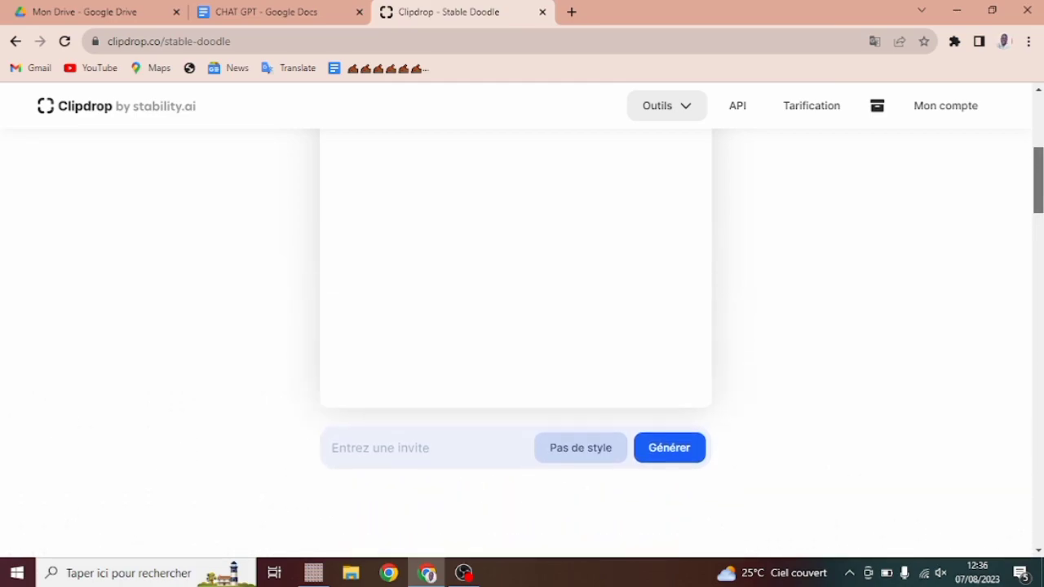
pyautogui.scroll(-6, 516, 343)
pyautogui.moveTo(1041, 271); pyautogui.dragTo(1041, 165)
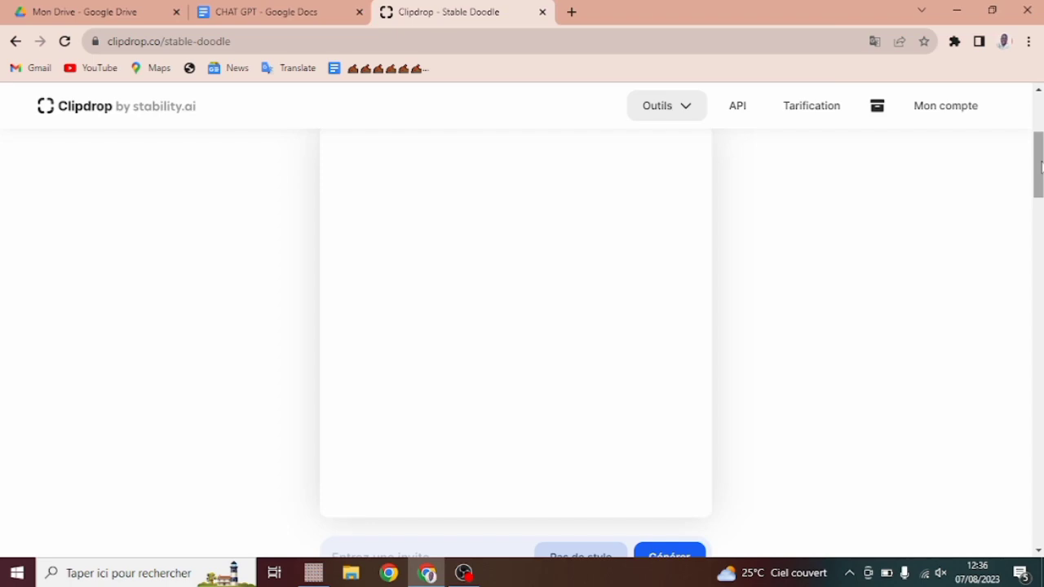
pyautogui.moveTo(1041, 166); pyautogui.dragTo(1041, 157)
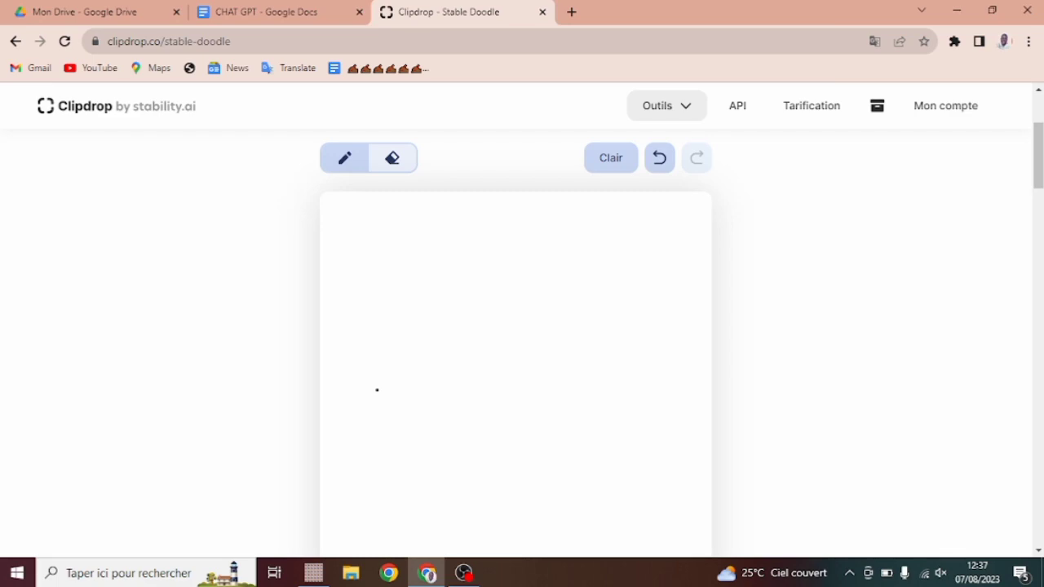
pyautogui.moveTo(364, 392)
pyautogui.mouseDown()
pyautogui.moveTo(448, 375)
pyautogui.moveTo(511, 400)
pyautogui.moveTo(560, 371)
pyautogui.mouseUp()
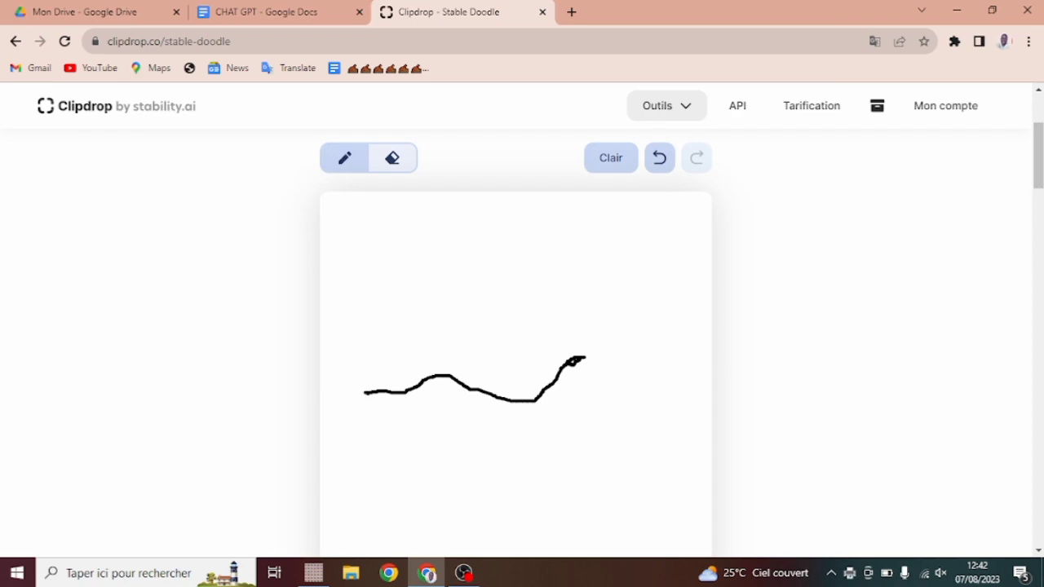
pyautogui.moveTo(357, 396); pyautogui.dragTo(333, 406)
pyautogui.moveTo(388, 411)
pyautogui.mouseDown()
pyautogui.moveTo(388, 438)
pyautogui.moveTo(461, 422)
pyautogui.moveTo(523, 435)
pyautogui.moveTo(560, 427)
pyautogui.mouseUp()
pyautogui.moveTo(584, 380); pyautogui.dragTo(589, 418)
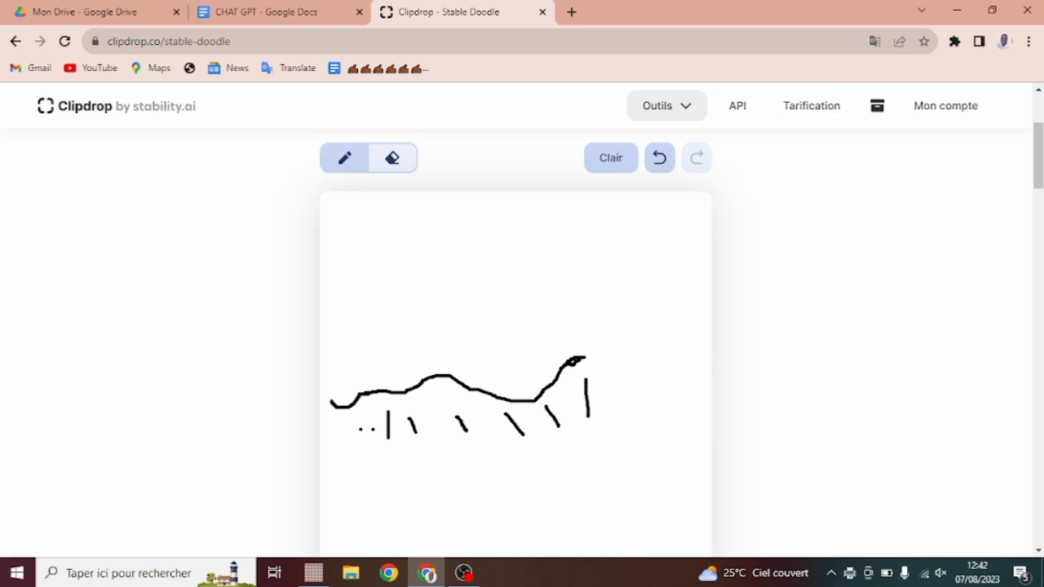
# Generate images from the snake doodle with the prompt "Serpent dans une brousse" and no style
pyautogui.moveTo(1038, 173); pyautogui.dragTo(1039, 201)
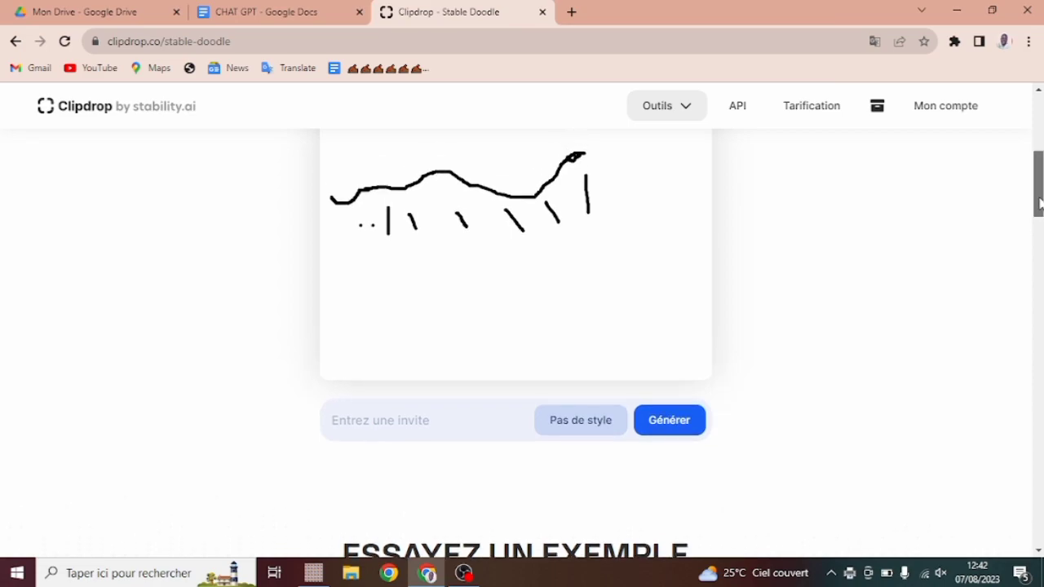
pyautogui.click(358, 425)
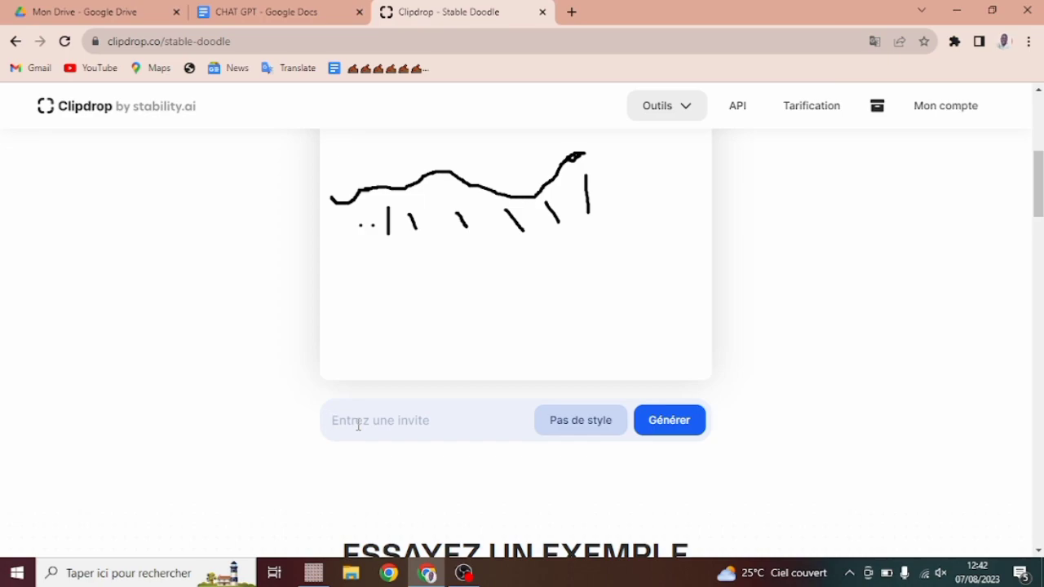
pyautogui.write('Serpent dans une brousse')
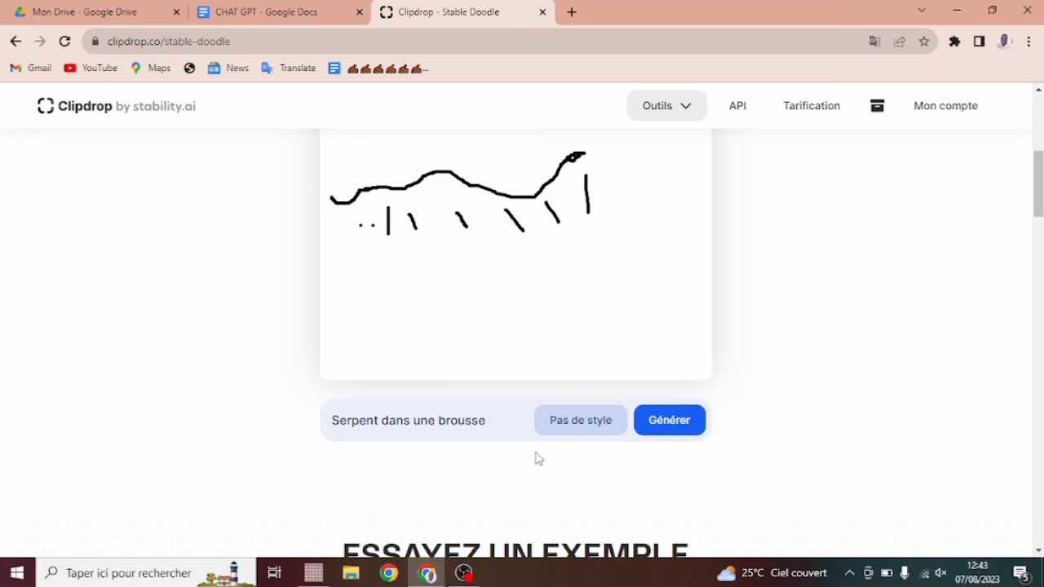
pyautogui.click(677, 429)
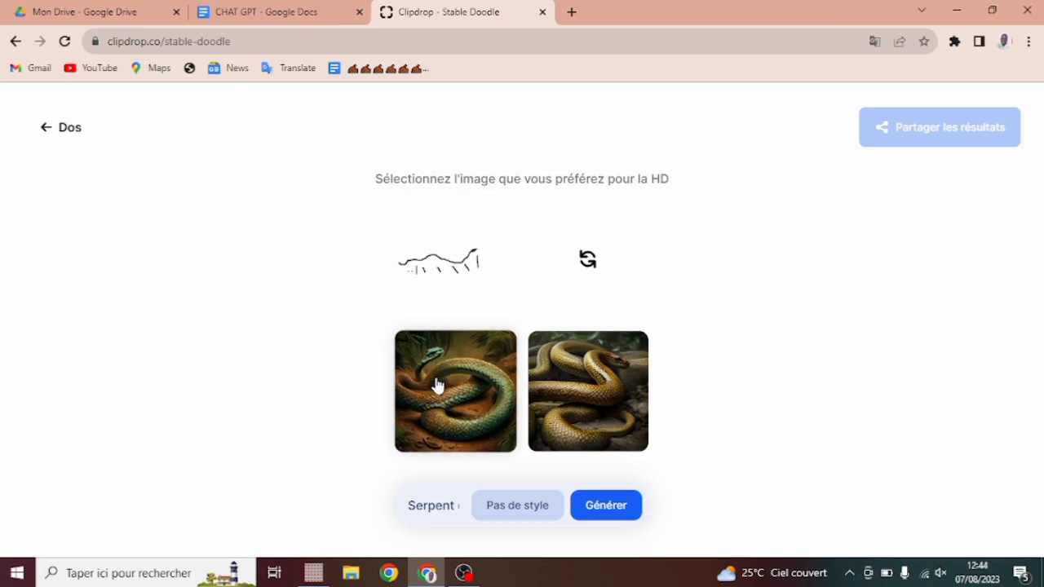
# Open the golden-brown snake image and send it to background removal, reducing it to 1024 × 1024
pyautogui.click(579, 431)
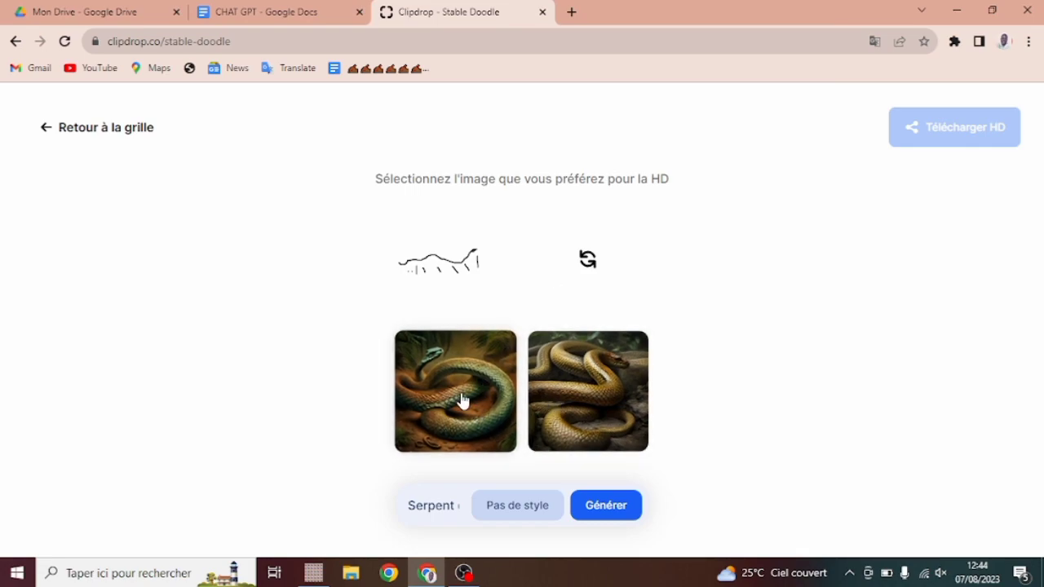
pyautogui.click(564, 399)
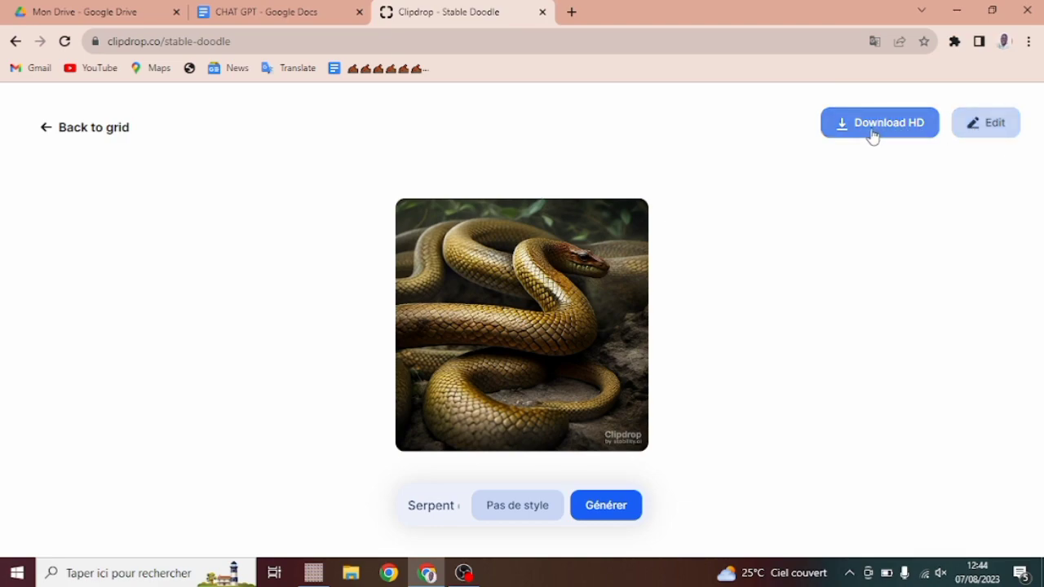
pyautogui.click(975, 129)
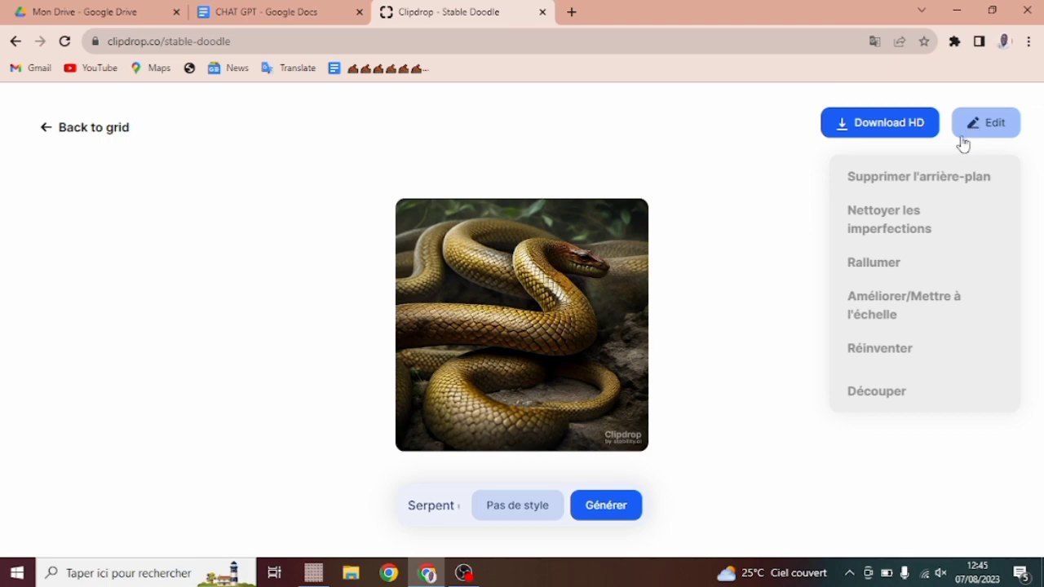
pyautogui.click(913, 181)
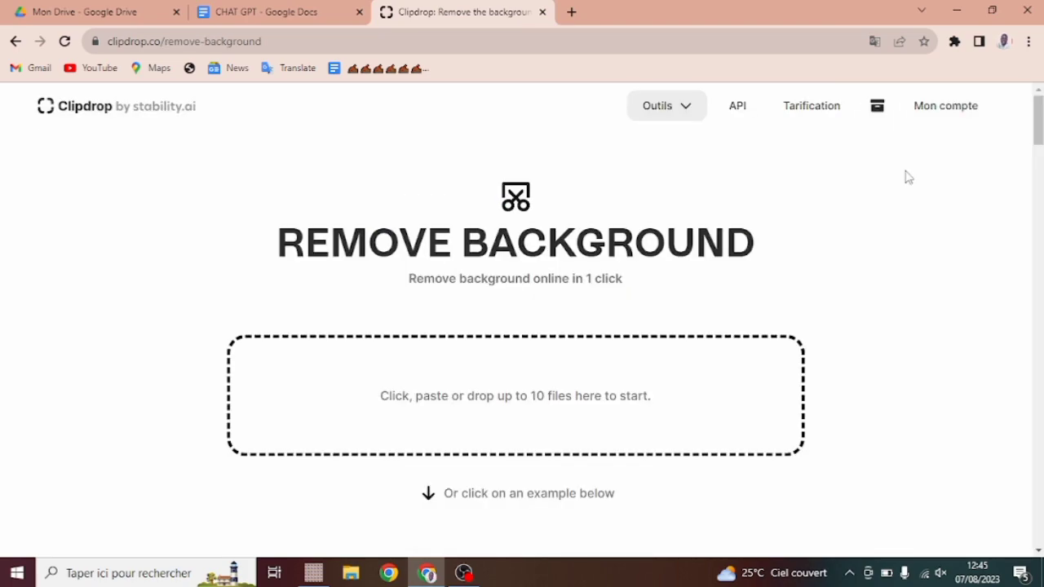
pyautogui.hotkey('ctrl', 'v')
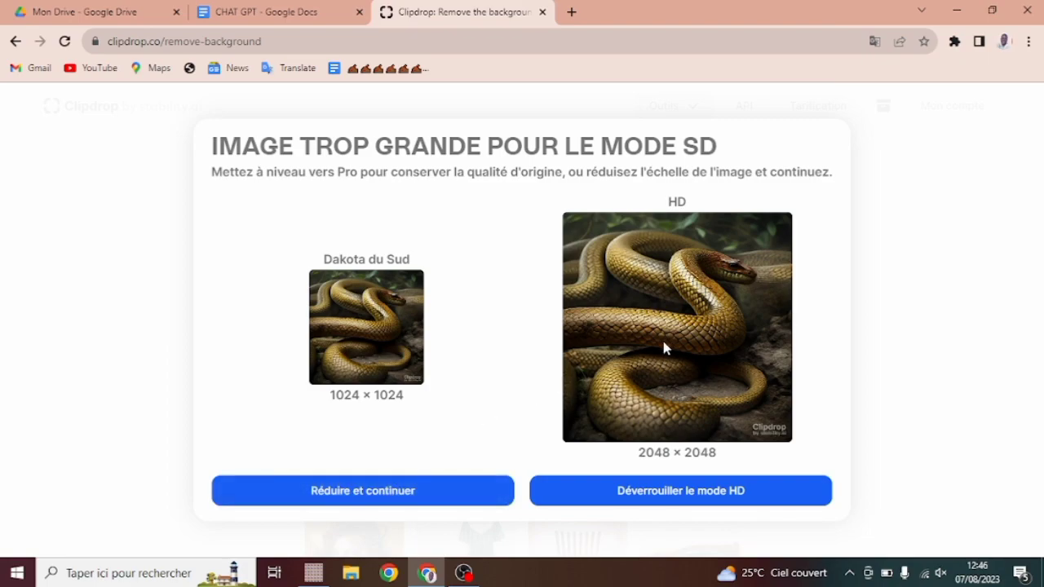
pyautogui.click(350, 490)
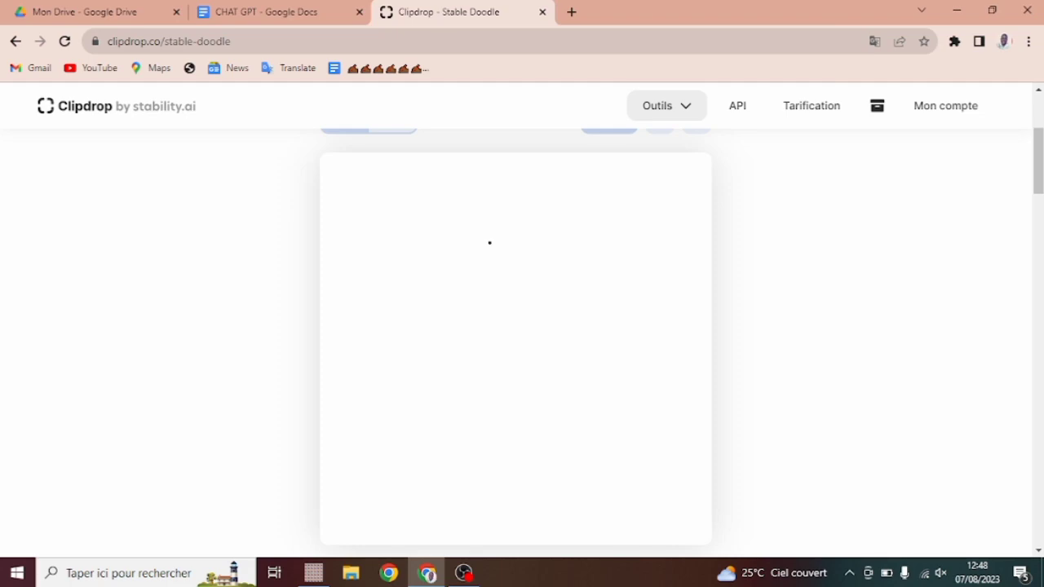
# Draw a stick figure with a round head, dots for the face, a body, two arms and two legs on the empty doodle canvas
pyautogui.moveTo(491, 223)
pyautogui.mouseDown()
pyautogui.moveTo(466, 243)
pyautogui.moveTo(466, 256)
pyautogui.moveTo(507, 280)
pyautogui.moveTo(524, 255)
pyautogui.moveTo(520, 233)
pyautogui.moveTo(486, 221)
pyautogui.mouseUp()
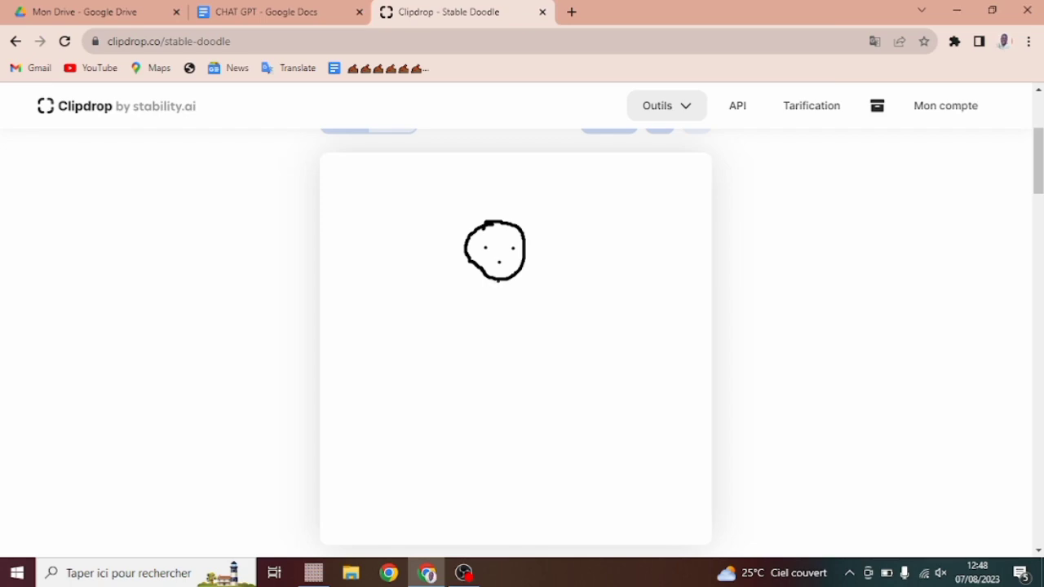
pyautogui.moveTo(498, 281); pyautogui.dragTo(501, 318)
pyautogui.moveTo(500, 318); pyautogui.dragTo(502, 364)
pyautogui.moveTo(499, 307); pyautogui.dragTo(468, 337)
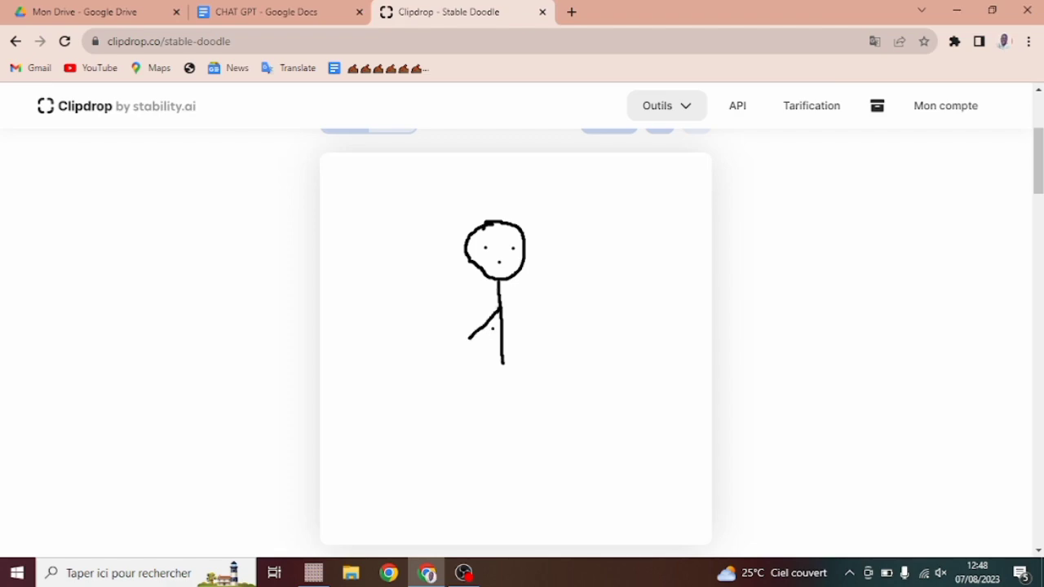
pyautogui.moveTo(503, 308); pyautogui.dragTo(536, 330)
pyautogui.moveTo(502, 363); pyautogui.dragTo(476, 430)
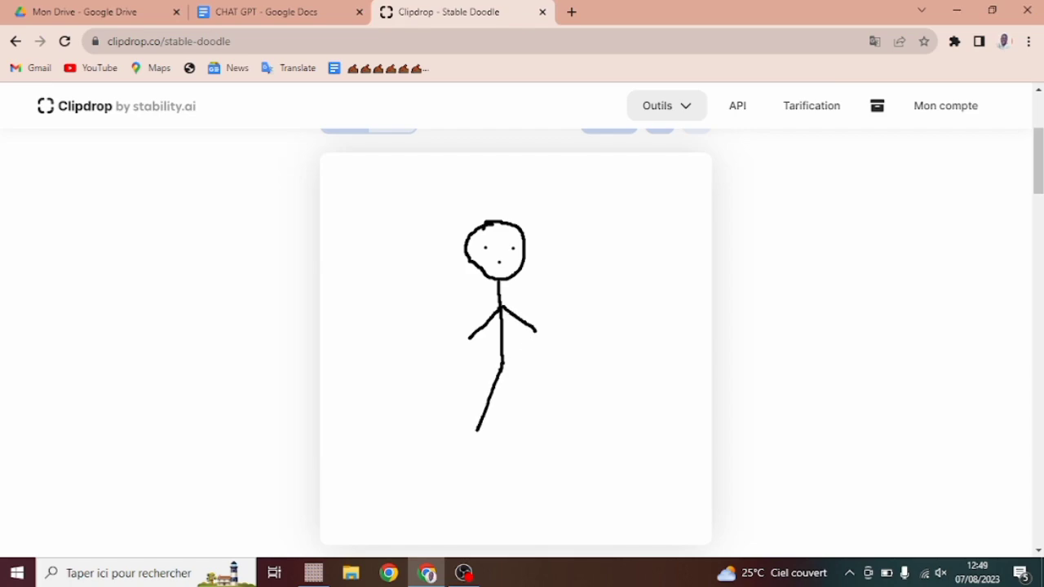
pyautogui.moveTo(502, 364); pyautogui.dragTo(518, 420)
pyautogui.moveTo(519, 423)
pyautogui.mouseDown()
pyautogui.moveTo(529, 423)
pyautogui.moveTo(487, 429)
pyautogui.mouseUp()
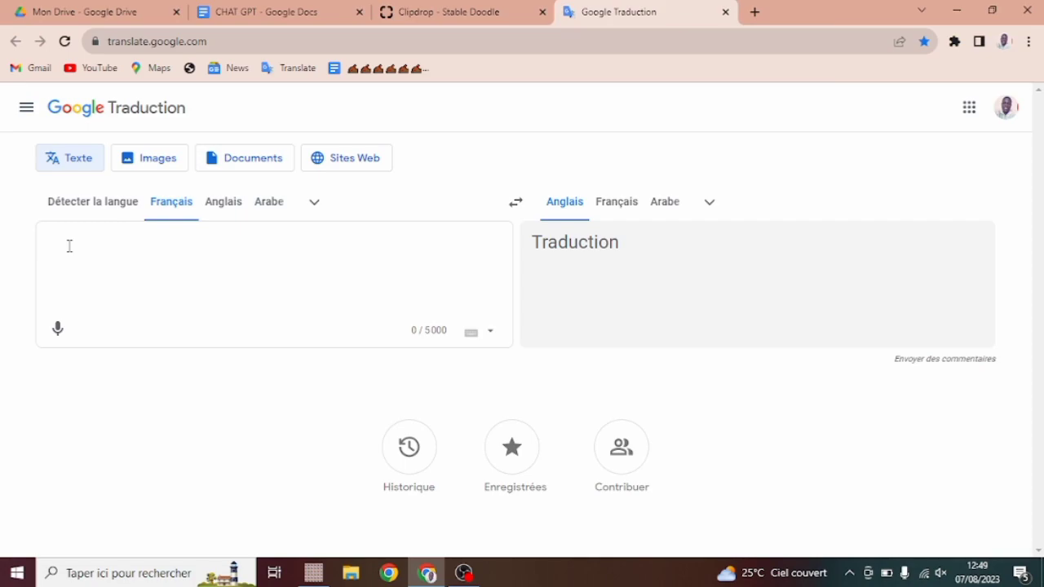
# Translate "un jeune homme en costume" from French to English in Google Translate and copy the translation
pyautogui.write('Un ')
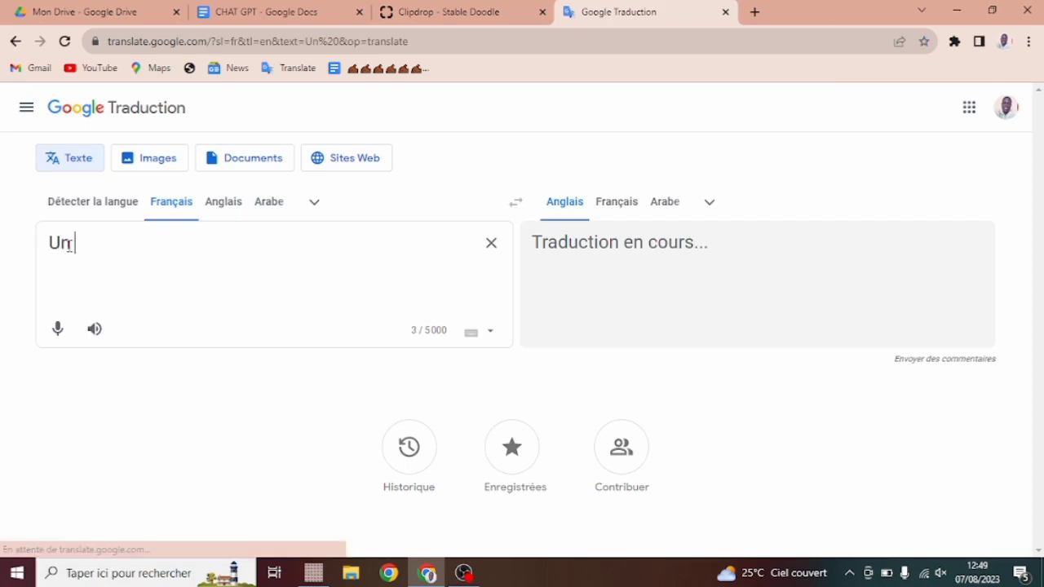
pyautogui.write('jeune homme en costume')
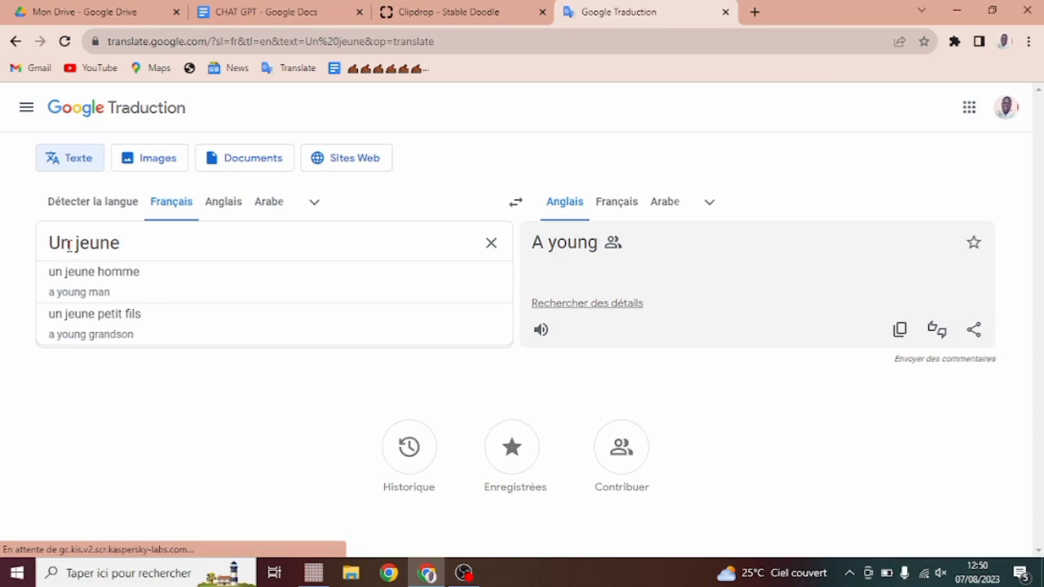
pyautogui.click(72, 273)
pyautogui.write('en costume')
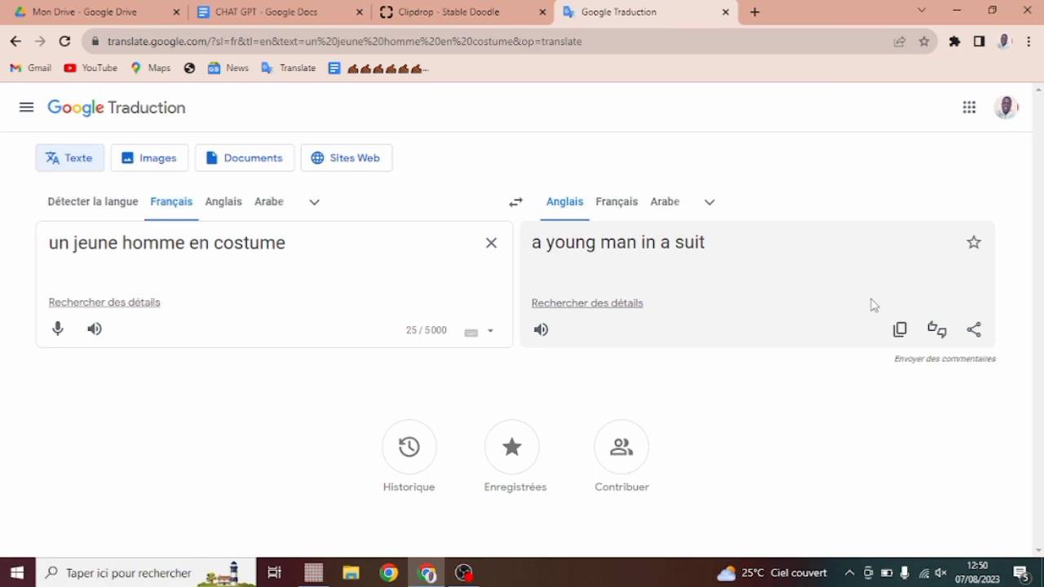
pyautogui.click(899, 335)
# In Clipdrop, generate images from the stick figure with the prompt "a young man in a suit" and pick the grey-suited man with curly hair
pyautogui.click(469, 5)
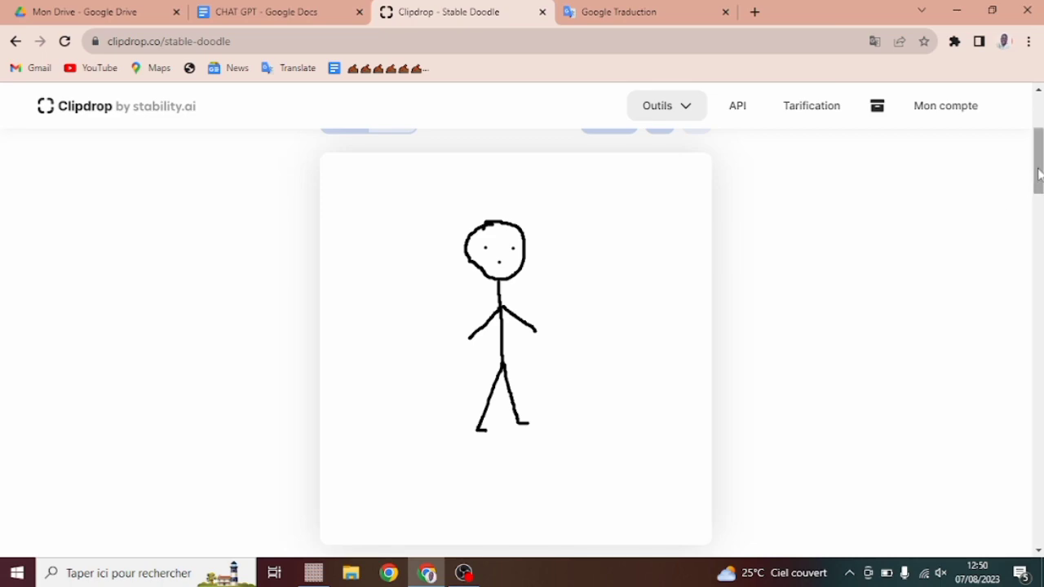
pyautogui.scroll(-3, 1036, 180)
pyautogui.click(377, 366)
pyautogui.hotkey('ctrl', 'v')
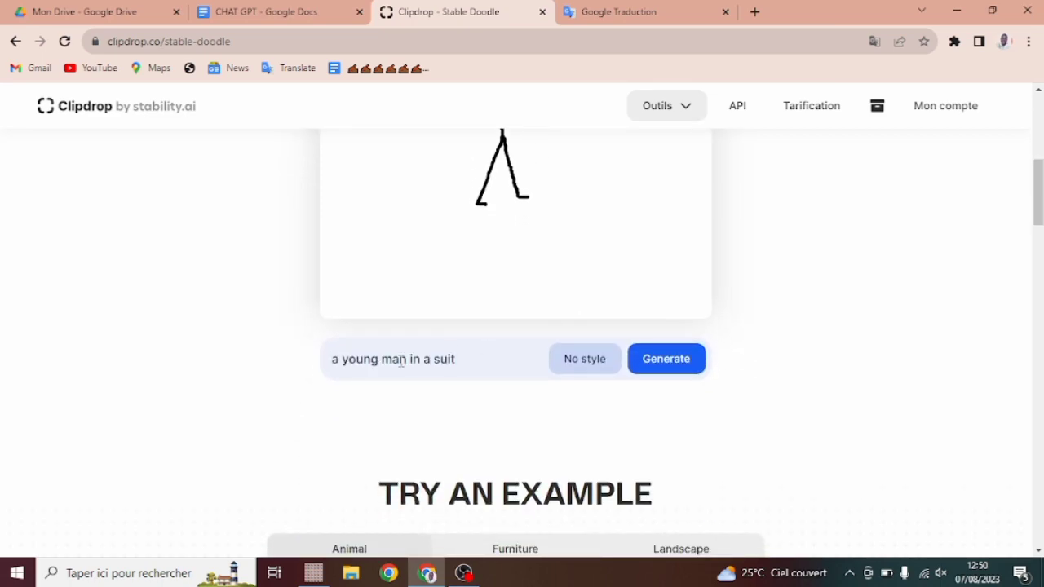
pyautogui.click(652, 367)
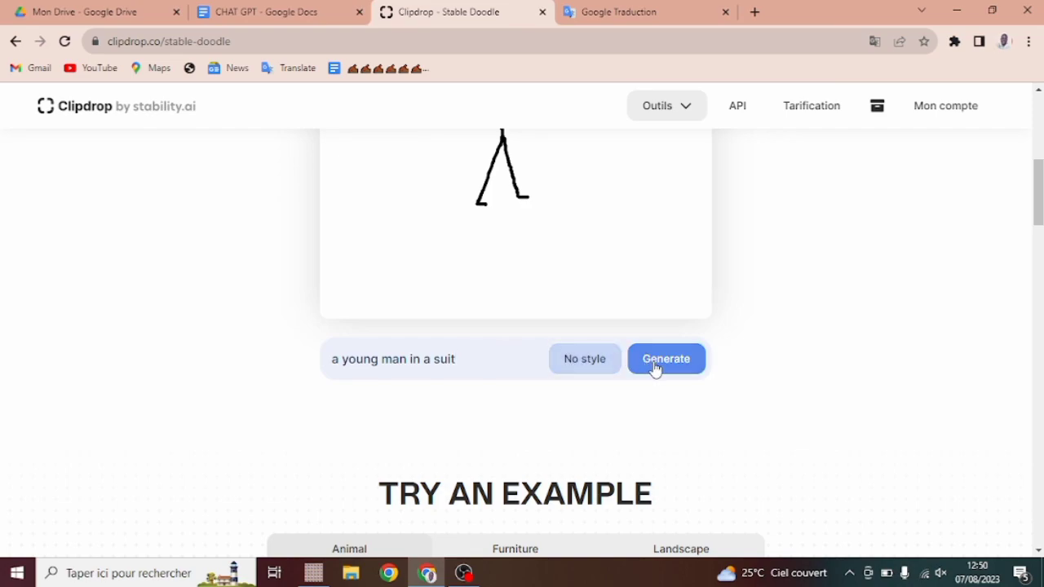
pyautogui.click(655, 367)
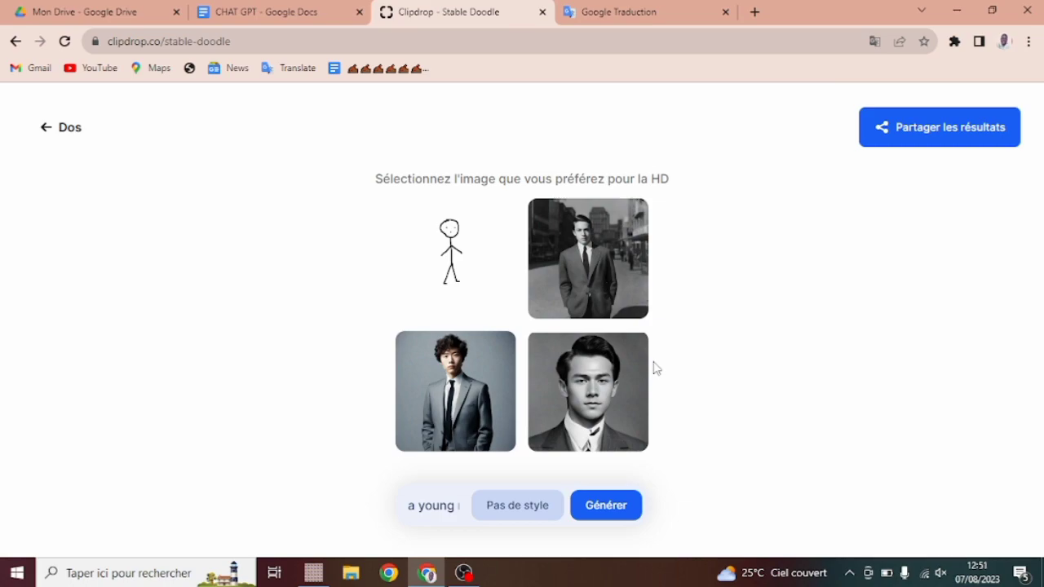
pyautogui.click(457, 392)
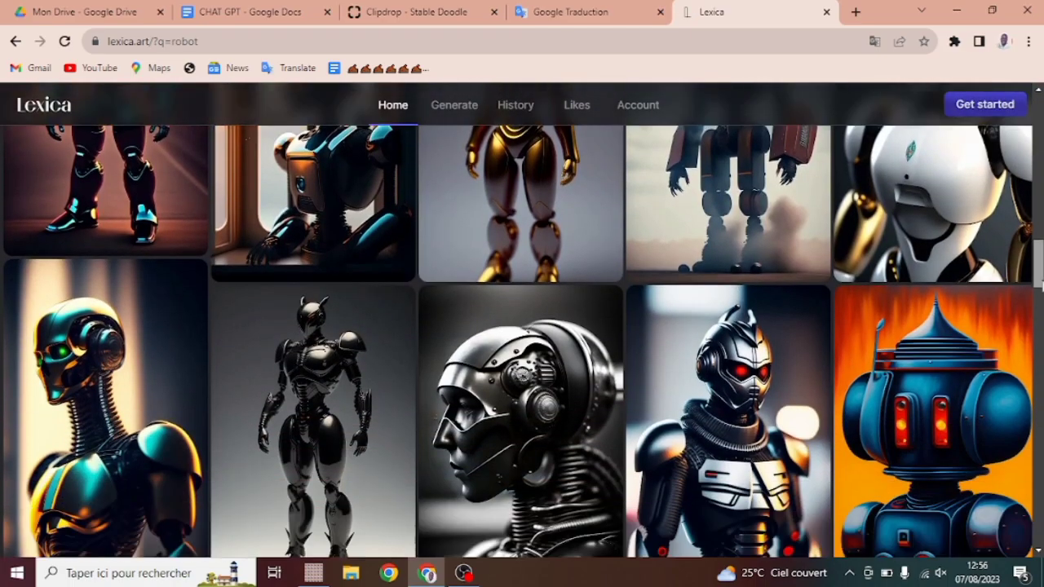
# Browse the robot images on Lexica, open the chrome female robot with an updo and copy its prompt
pyautogui.scroll(-3, 1039, 300)
pyautogui.moveTo(1039, 300); pyautogui.dragTo(1030, 228)
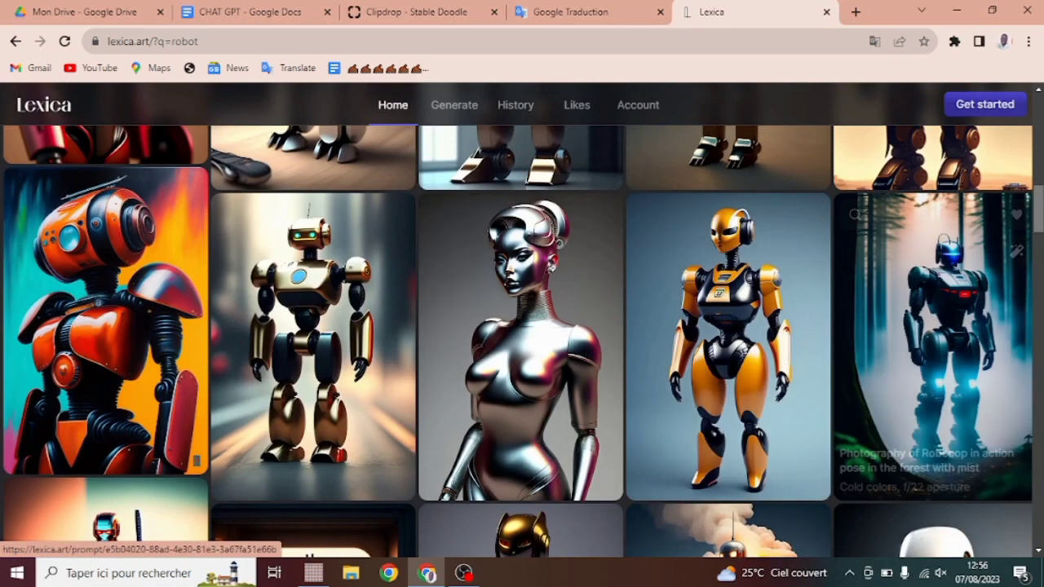
pyautogui.moveTo(1041, 194); pyautogui.dragTo(1041, 198)
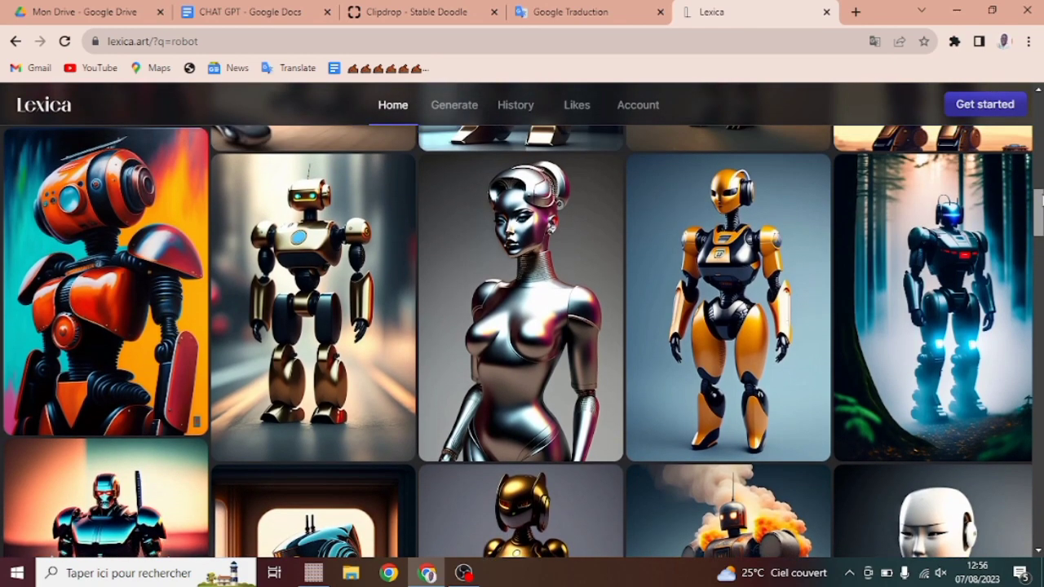
pyautogui.click(538, 291)
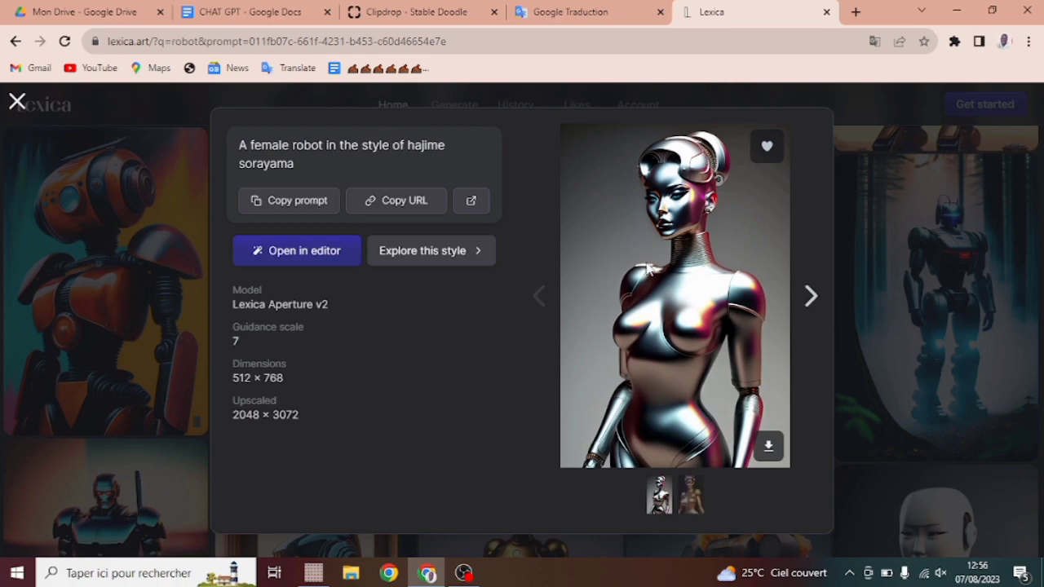
pyautogui.moveTo(400, 169); pyautogui.dragTo(295, 166)
pyautogui.click(233, 142)
pyautogui.click(296, 181)
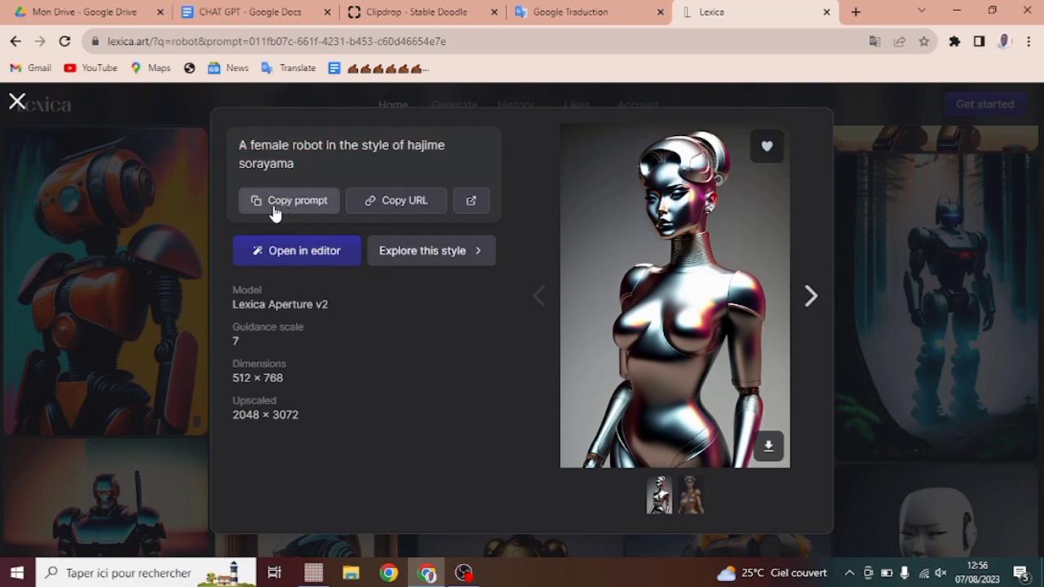
pyautogui.click(275, 210)
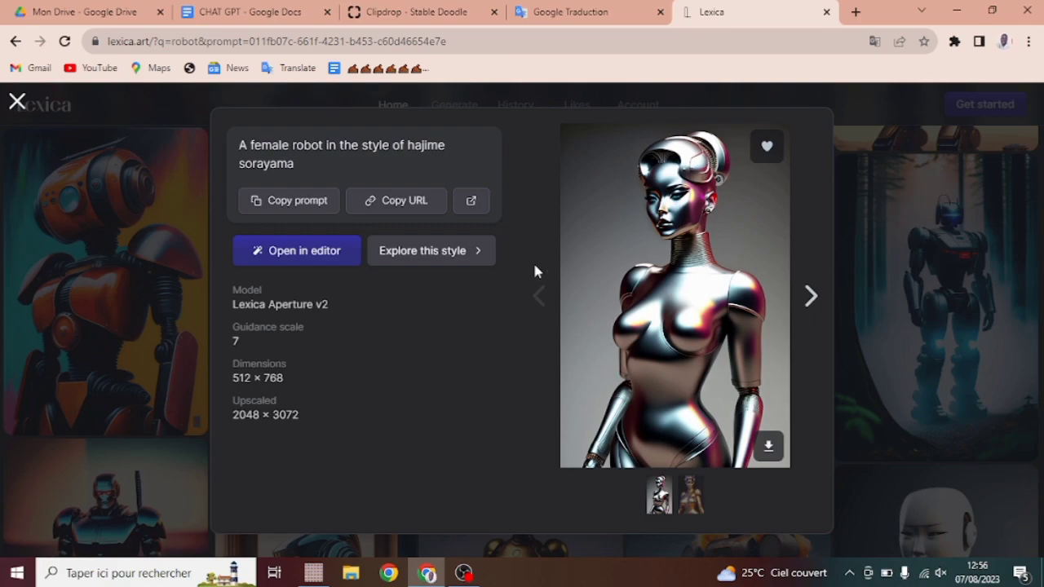
# Switch back to Clipdrop and return from the suit results to the stick-figure canvas
pyautogui.click(441, 9)
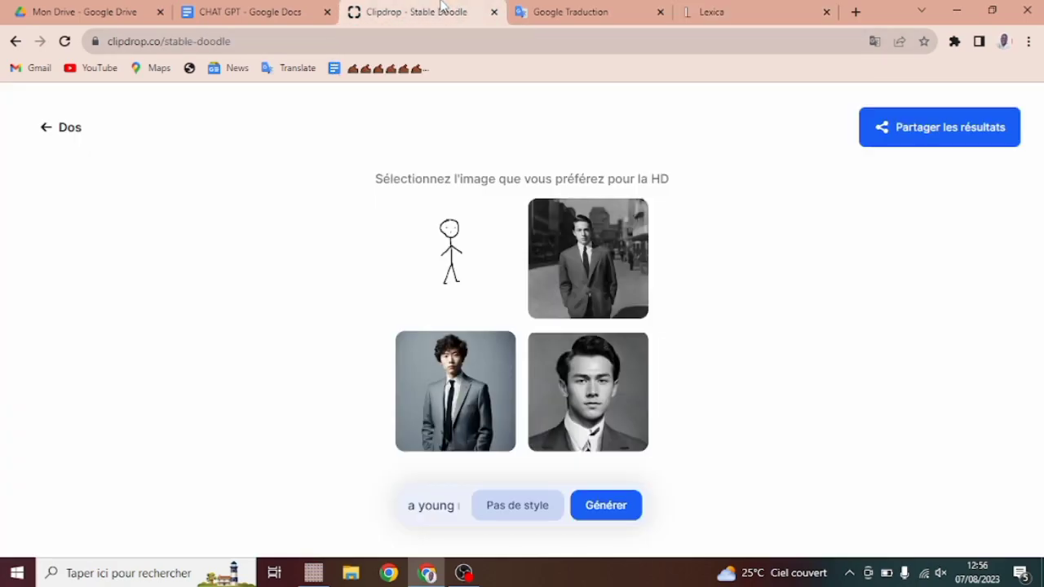
pyautogui.click(41, 134)
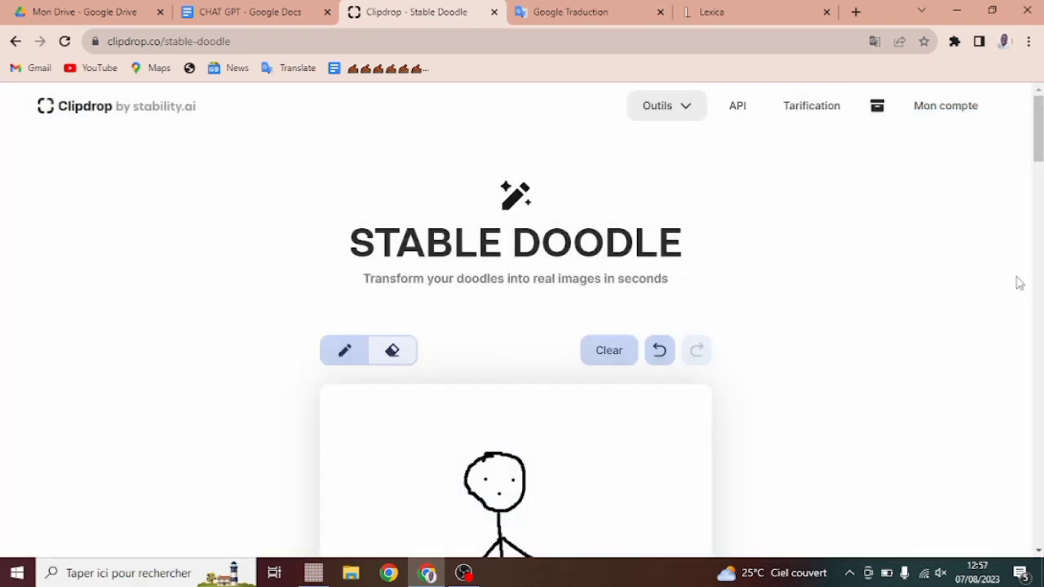
pyautogui.scroll(-3, 1040, 163)
pyautogui.scroll(1, 1035, 163)
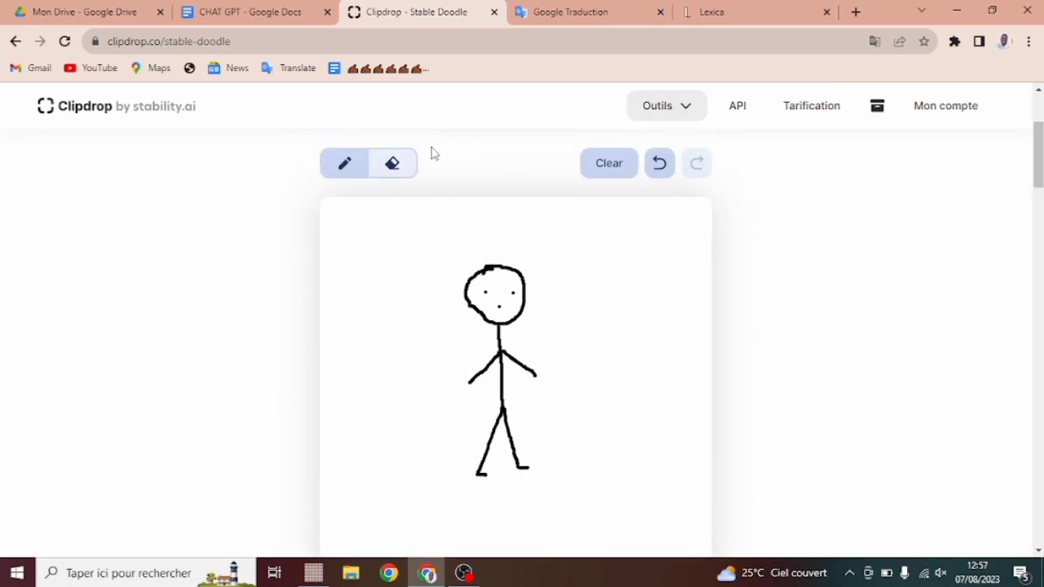
# Try erasing the upper outline of the stick figure's head and undo the erasure
pyautogui.click(393, 165)
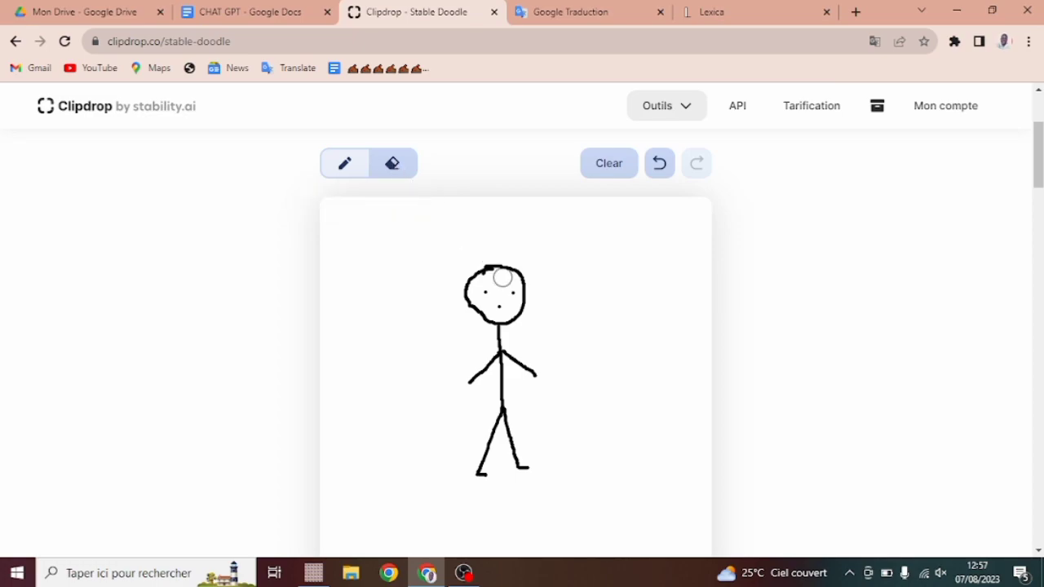
pyautogui.click(500, 240)
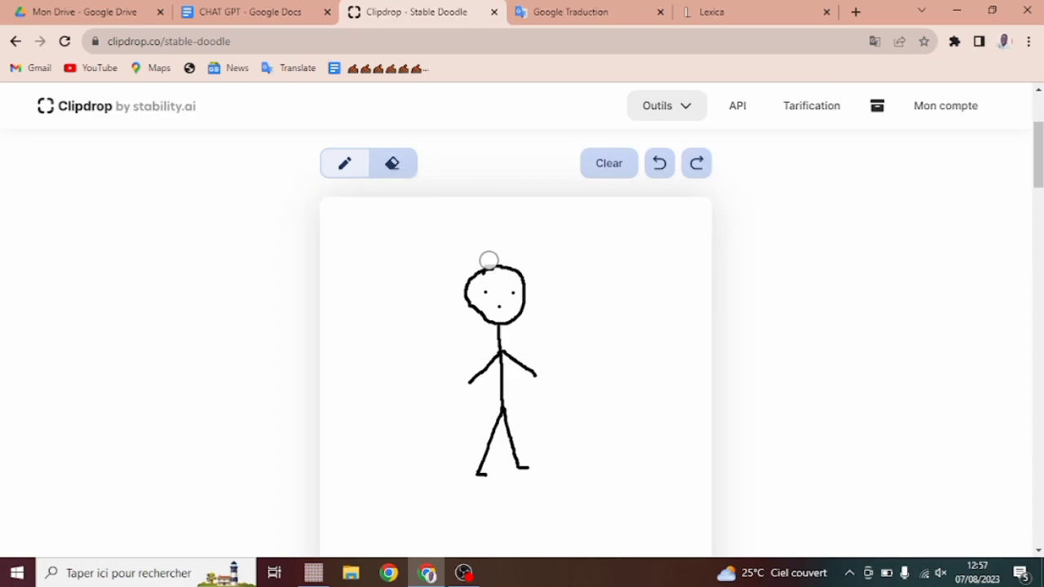
pyautogui.moveTo(489, 262); pyautogui.dragTo(475, 275)
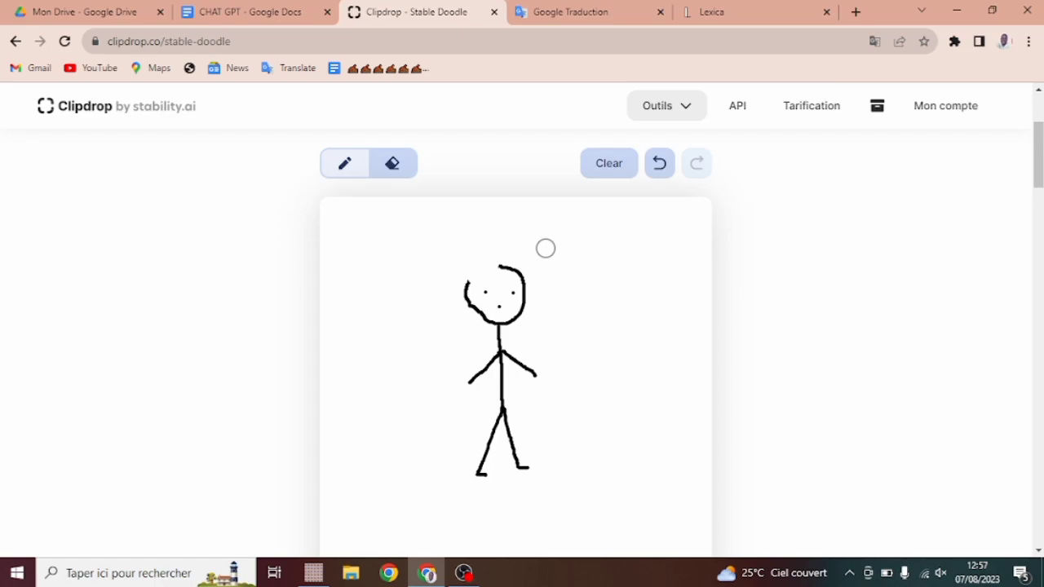
pyautogui.hotkey('ctrl', 'z')
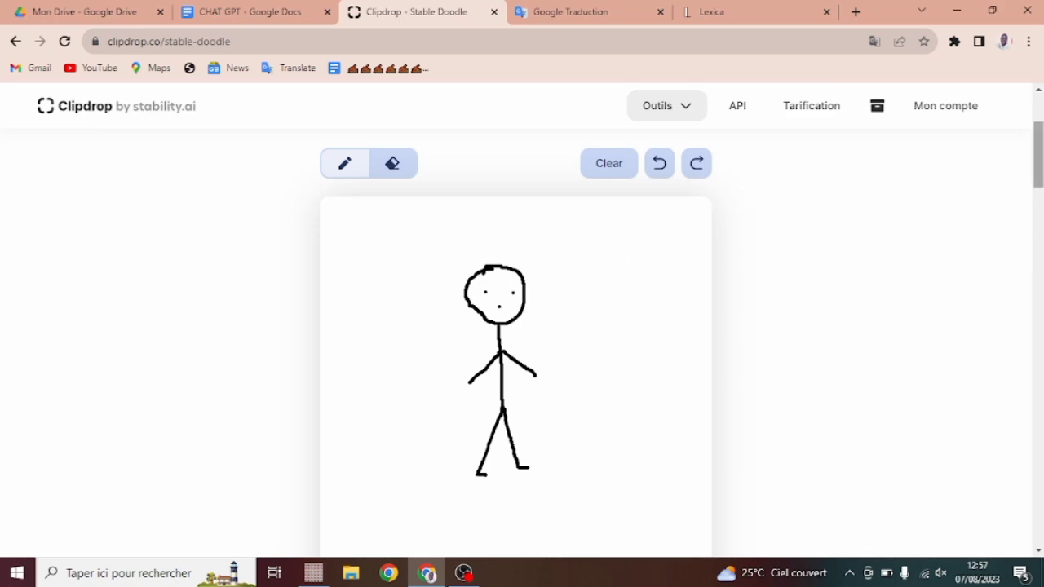
# Copy the prompt "A female robot in the style of hajime sorayama" from Lexica, generate images with it in Clipdrop and pick the black-haired robot
pyautogui.moveTo(1040, 134); pyautogui.dragTo(1004, 171)
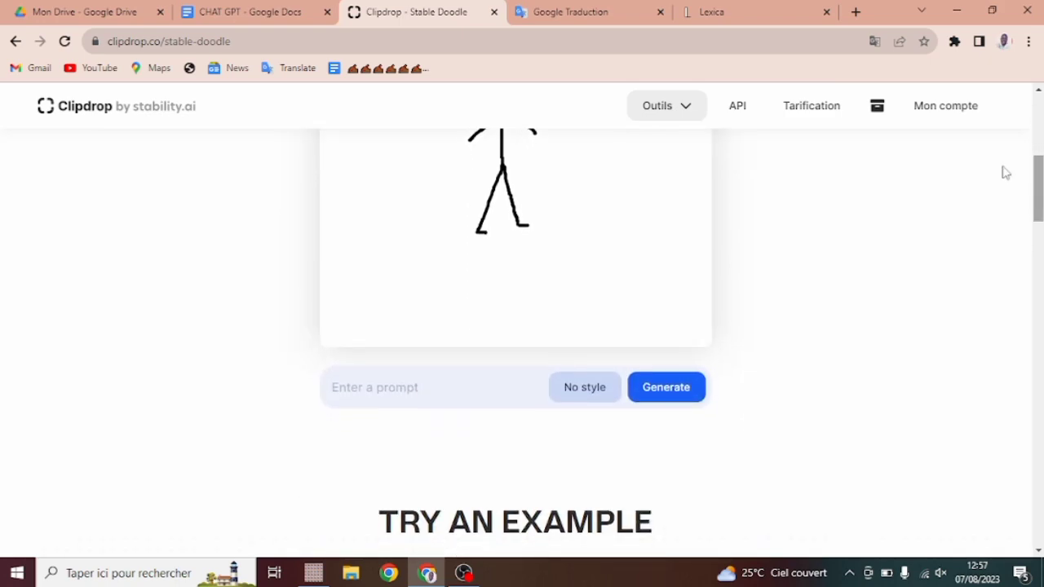
pyautogui.click(708, 11)
pyautogui.click(318, 204)
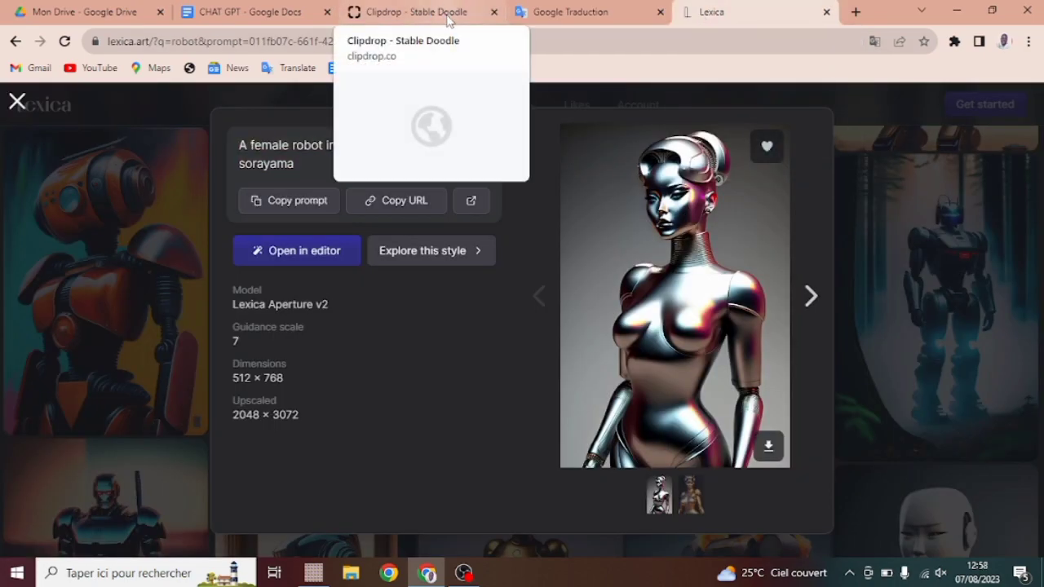
pyautogui.click(406, 7)
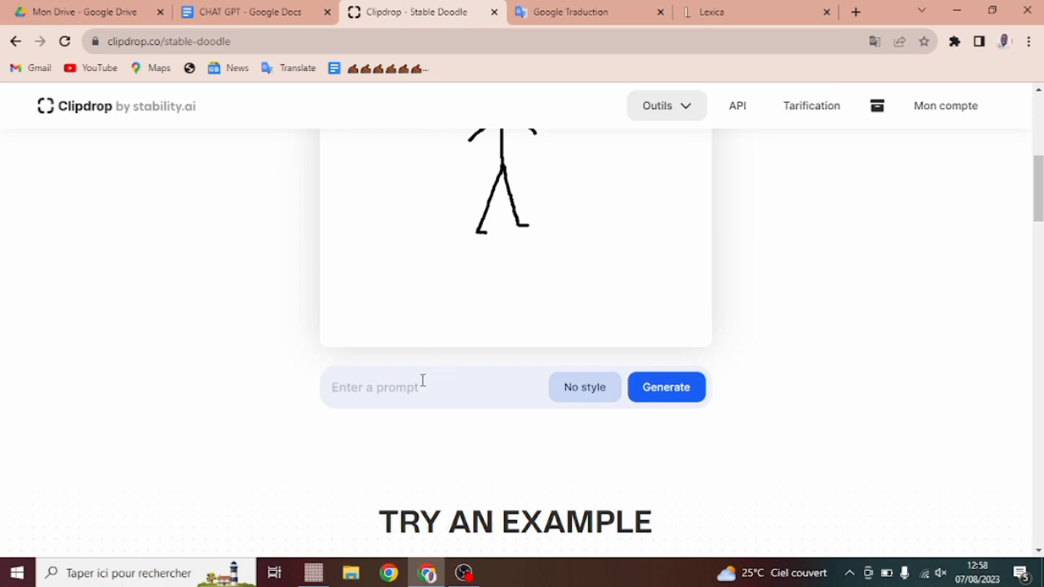
pyautogui.click(380, 387)
pyautogui.hotkey('ctrl', 'v')
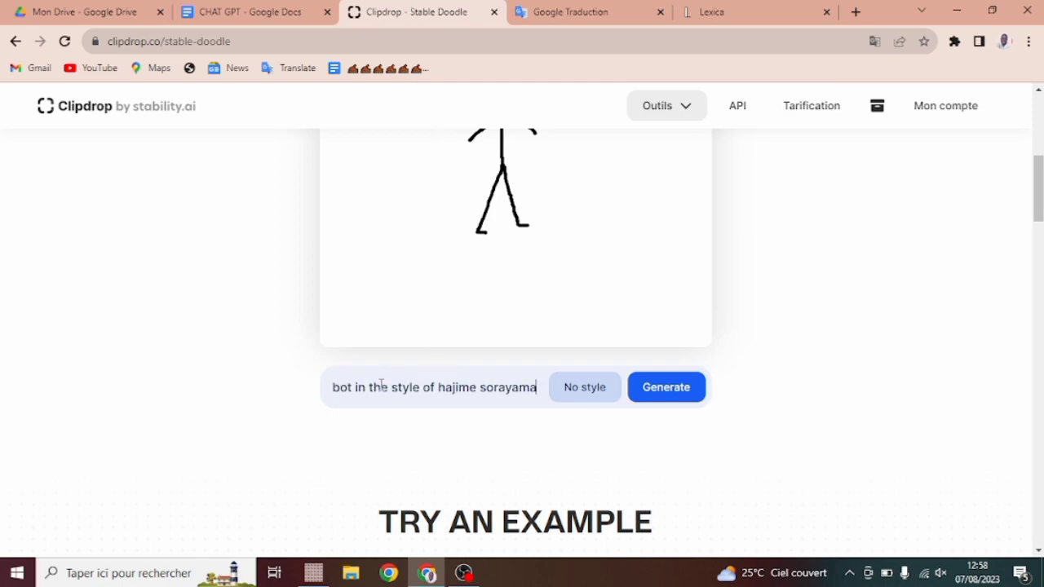
pyautogui.click(666, 388)
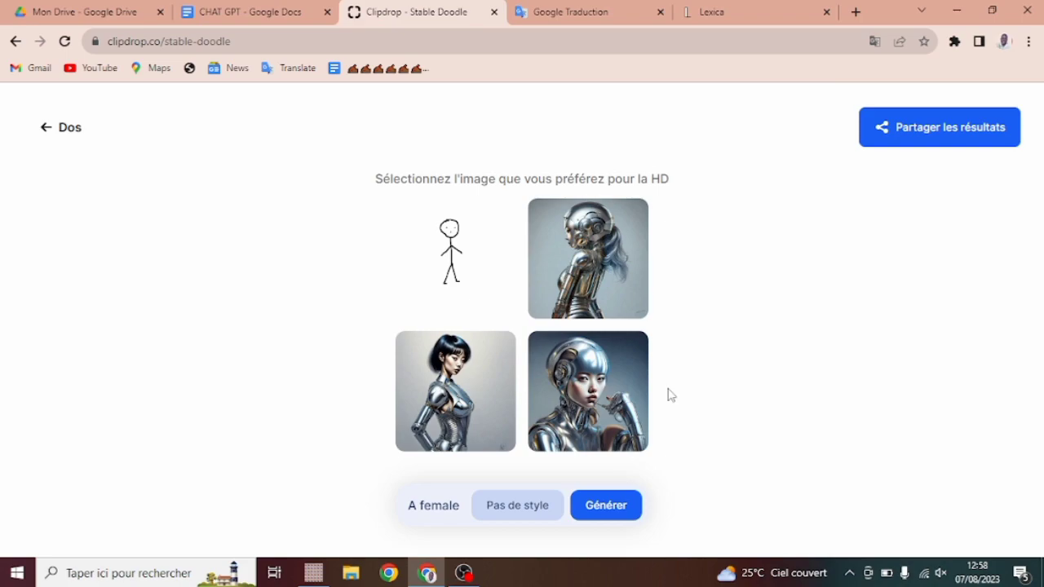
pyautogui.click(432, 379)
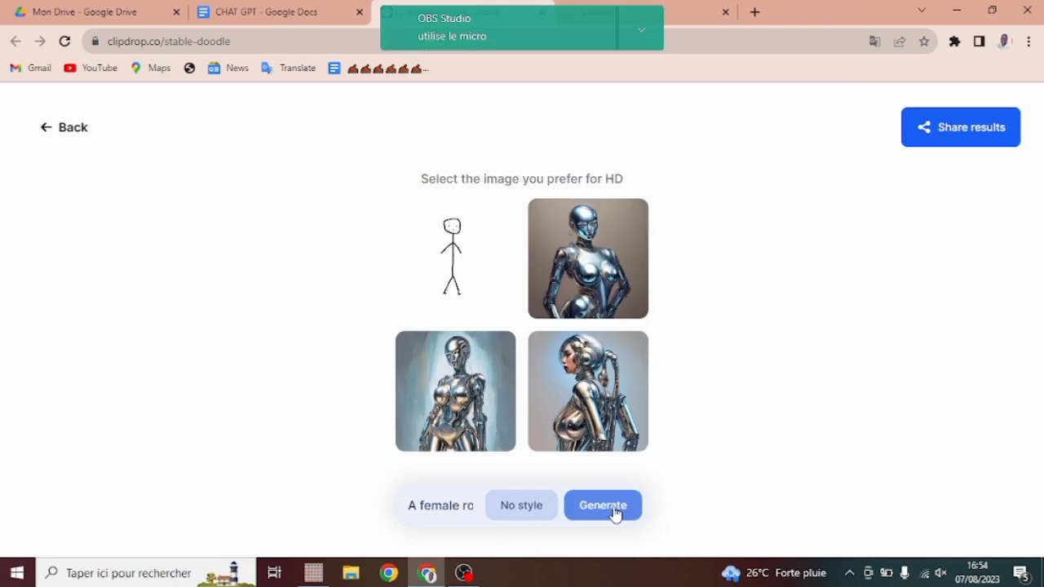
# Regenerate the female robot images four times with the same doodle, prompt and no style
pyautogui.click(613, 506)
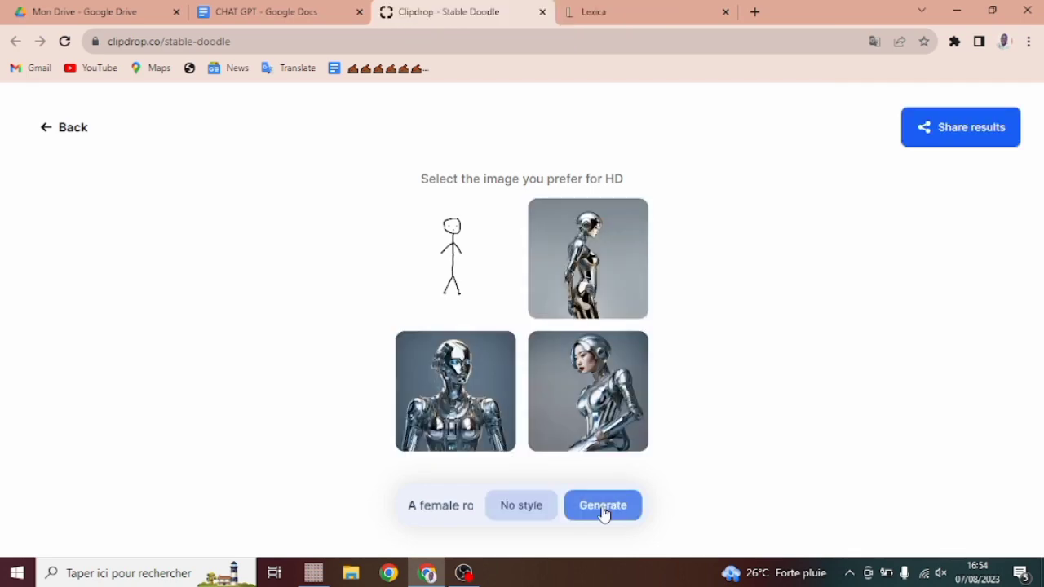
pyautogui.click(602, 507)
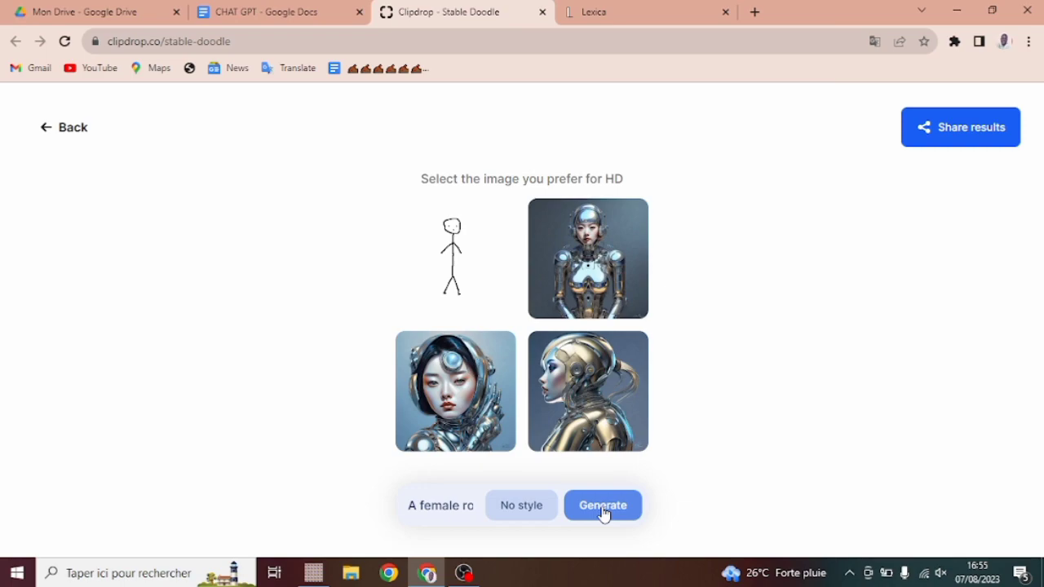
pyautogui.click(603, 507)
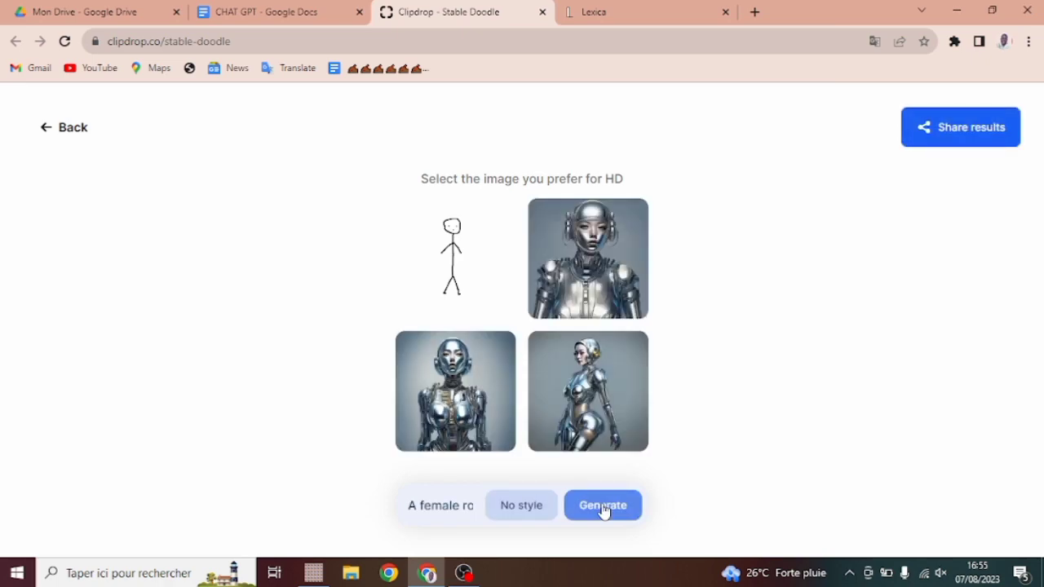
pyautogui.click(603, 507)
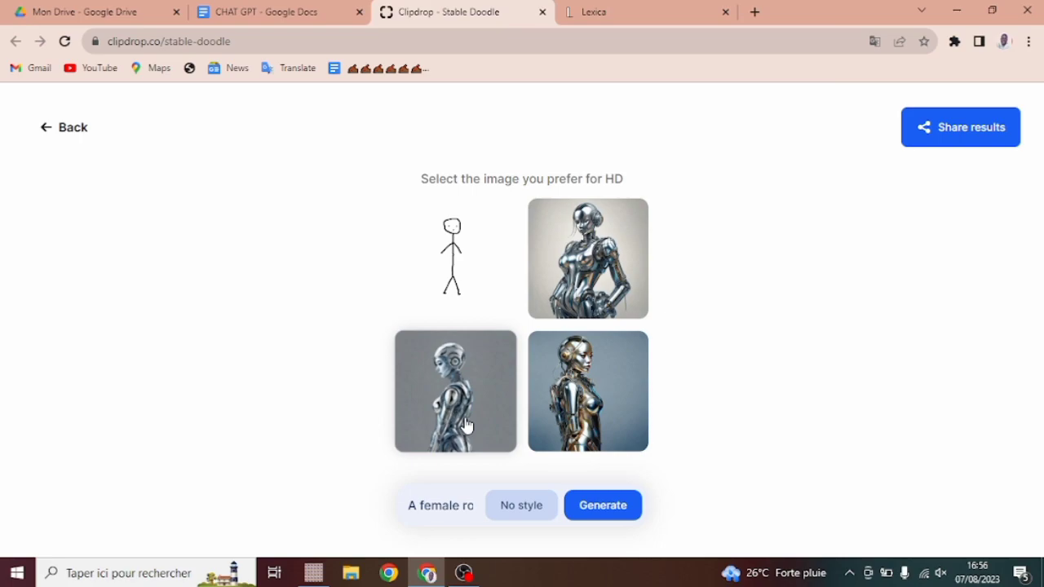
# Open the silver side-profile robot on the plain grey background and download it in HD
pyautogui.click(467, 425)
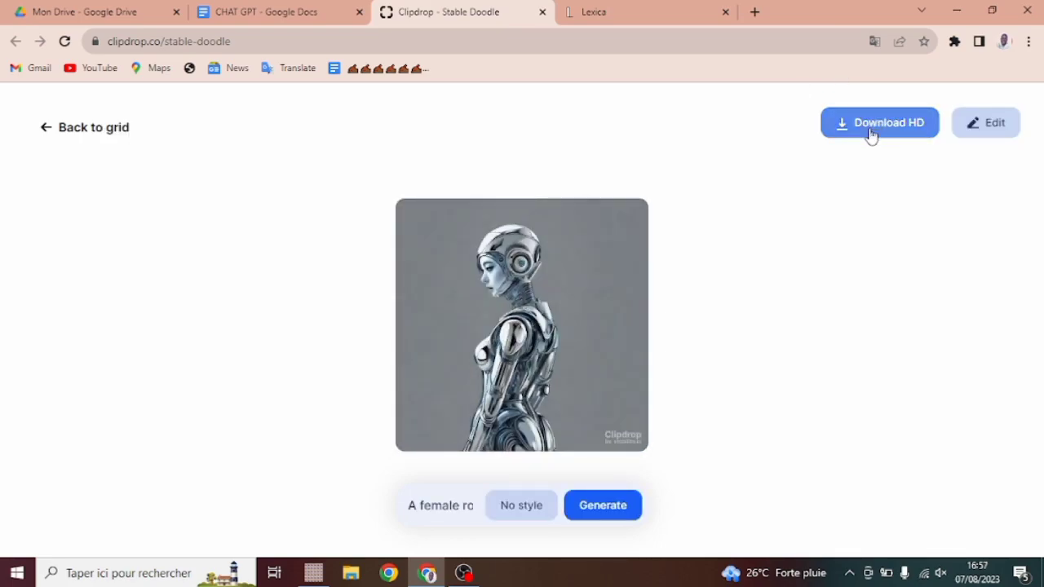
pyautogui.click(871, 136)
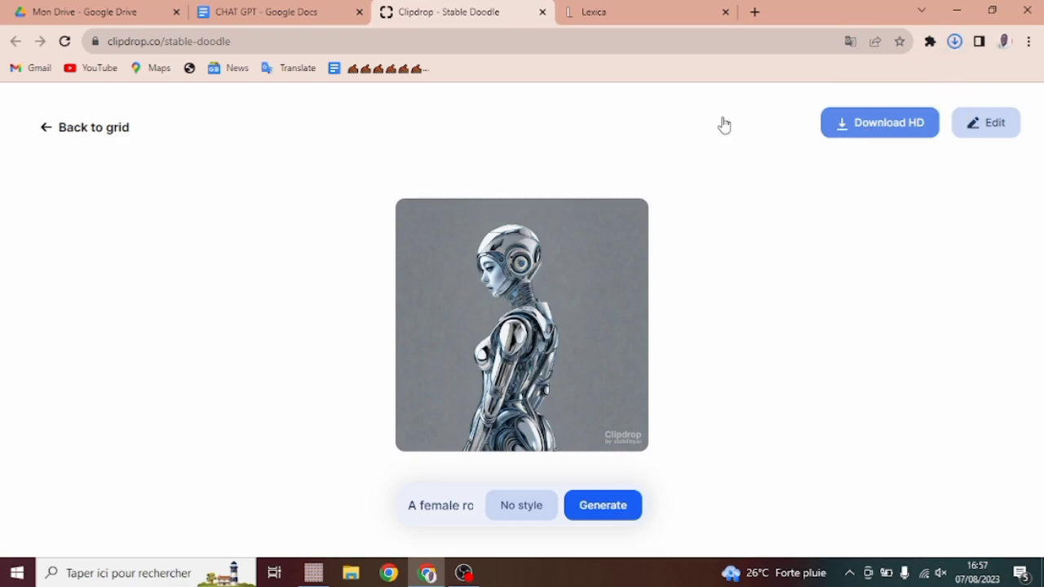
pyautogui.click(80, 136)
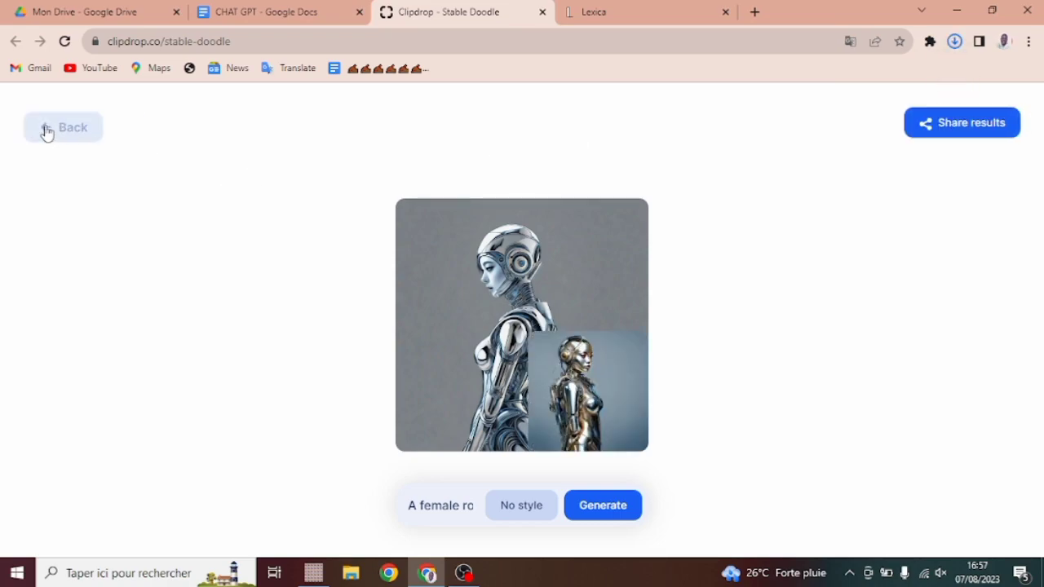
# Generate another set of female robot images and open the one with a human face in a chrome helmet
pyautogui.click(593, 517)
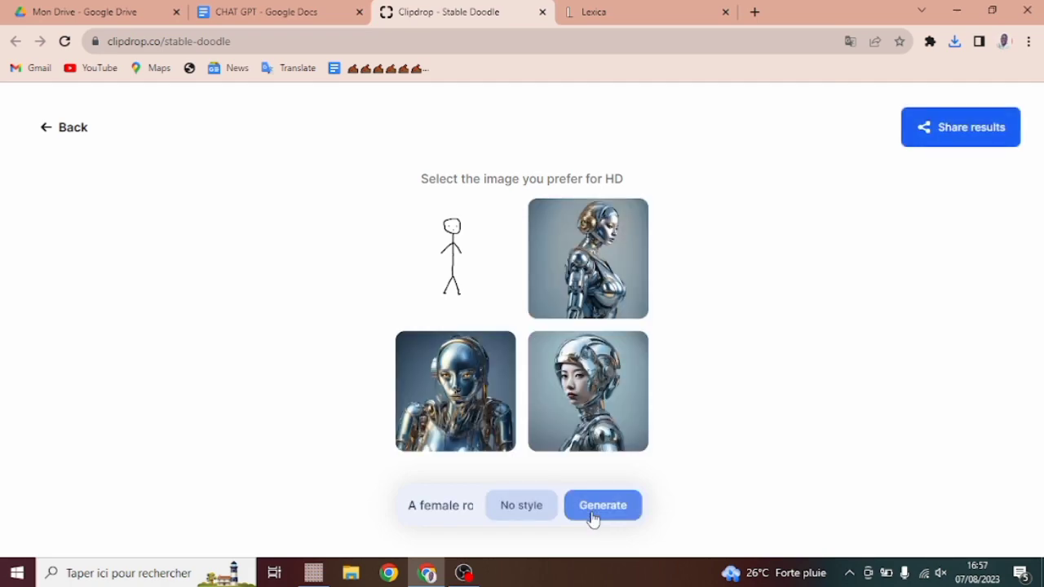
pyautogui.click(583, 441)
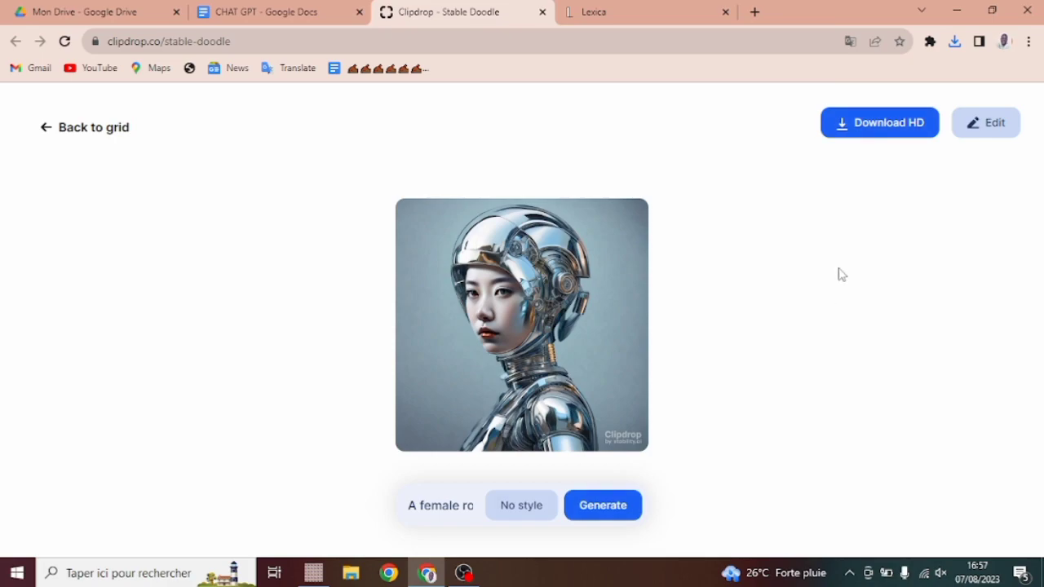
# Download the chrome-helmeted robot image in HD, plus a copy with its background removed, downscaled to SD at 1024 × 1024
pyautogui.click(866, 133)
pyautogui.click(986, 124)
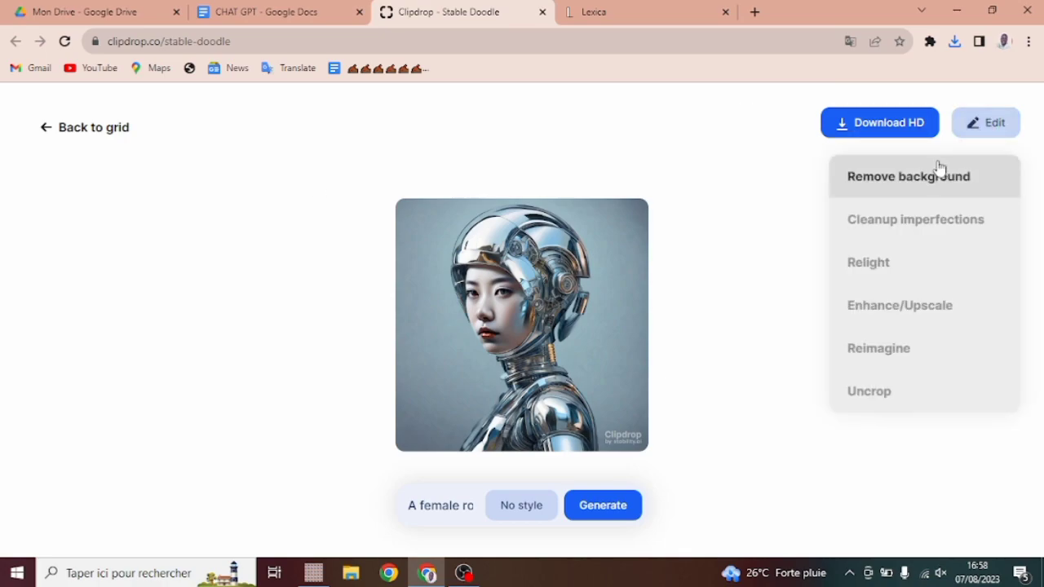
pyautogui.click(874, 176)
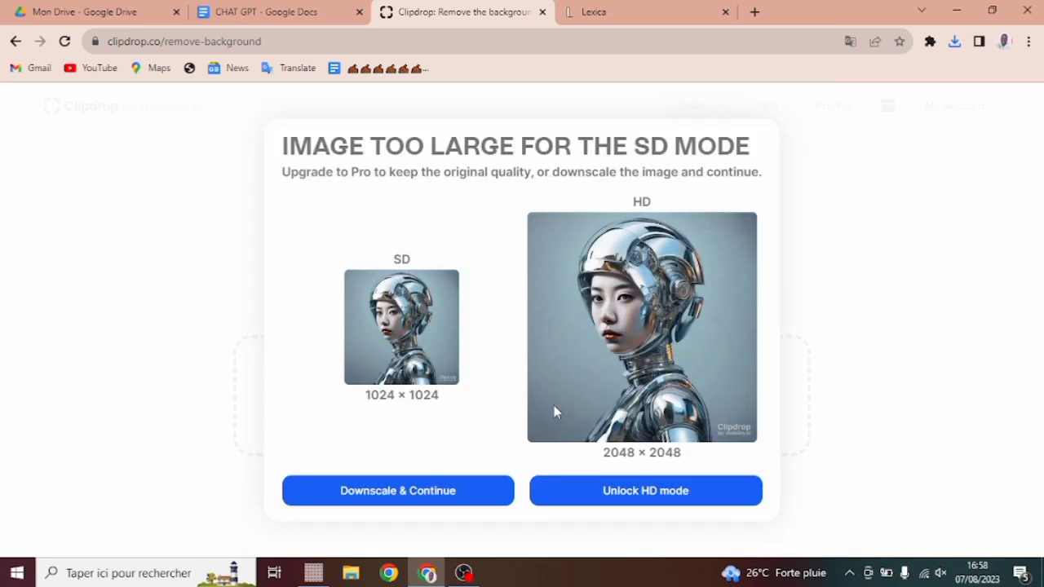
pyautogui.click(398, 491)
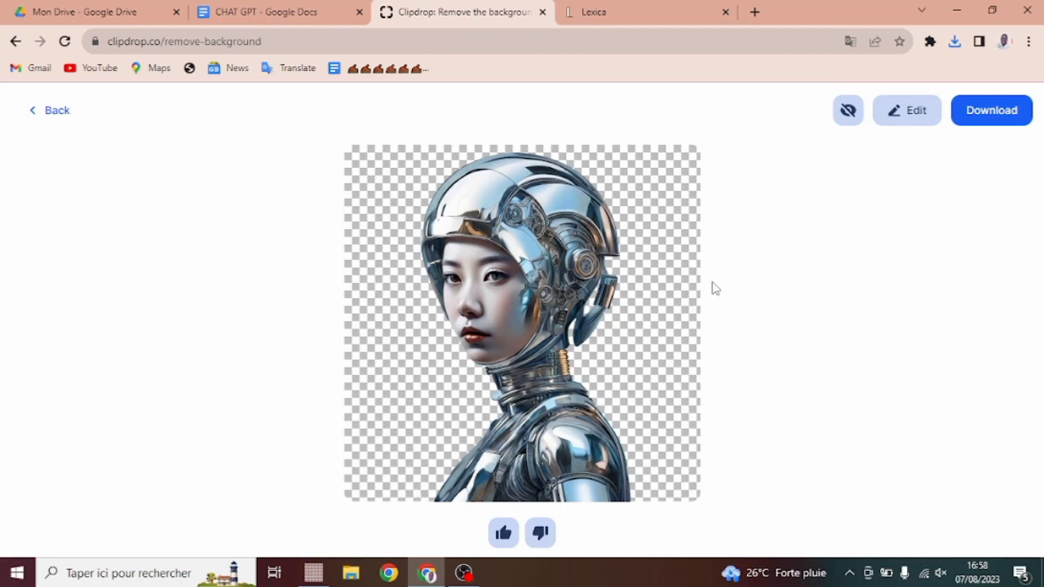
pyautogui.click(982, 114)
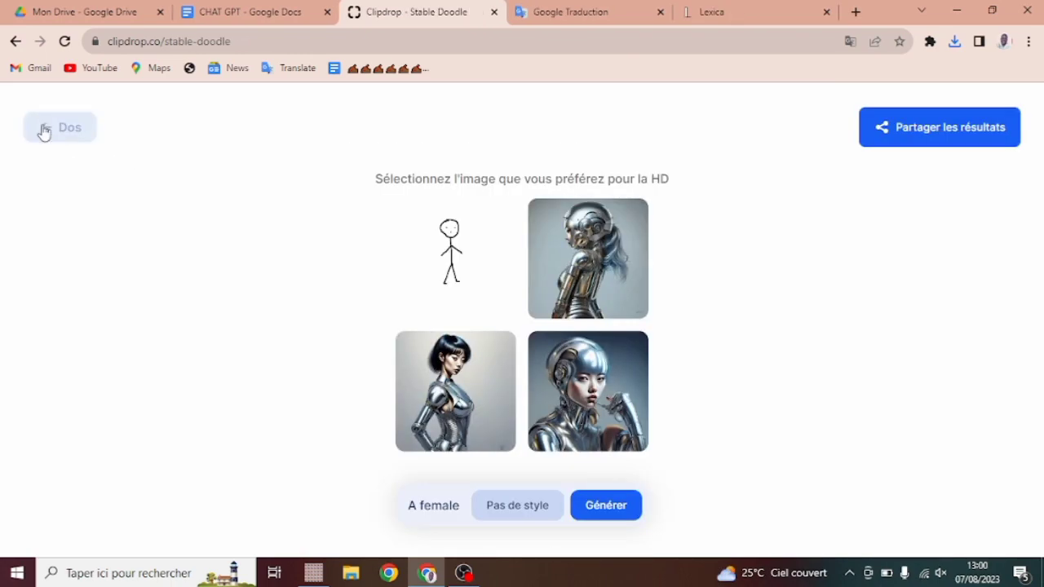
# Leave the generated results and look through the other Clipdrop tools offered on the Stable Doodle page
pyautogui.click(41, 129)
pyautogui.moveTo(1039, 125)
pyautogui.mouseDown()
pyautogui.moveTo(1038, 478)
pyautogui.moveTo(1039, 301)
pyautogui.moveTo(1038, 461)
pyautogui.moveTo(1040, 434)
pyautogui.mouseUp()
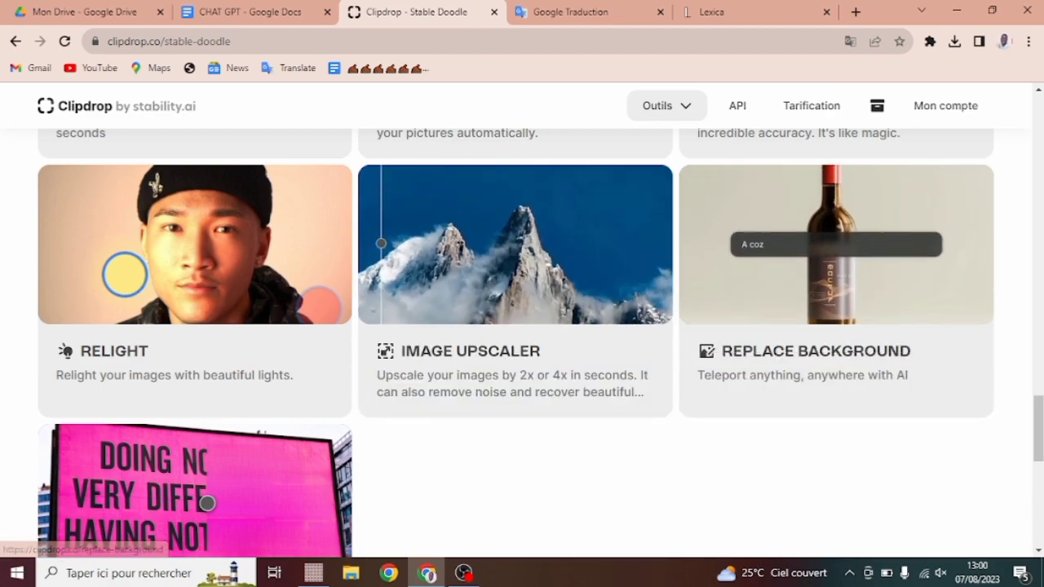
pyautogui.moveTo(1040, 420); pyautogui.dragTo(1040, 428)
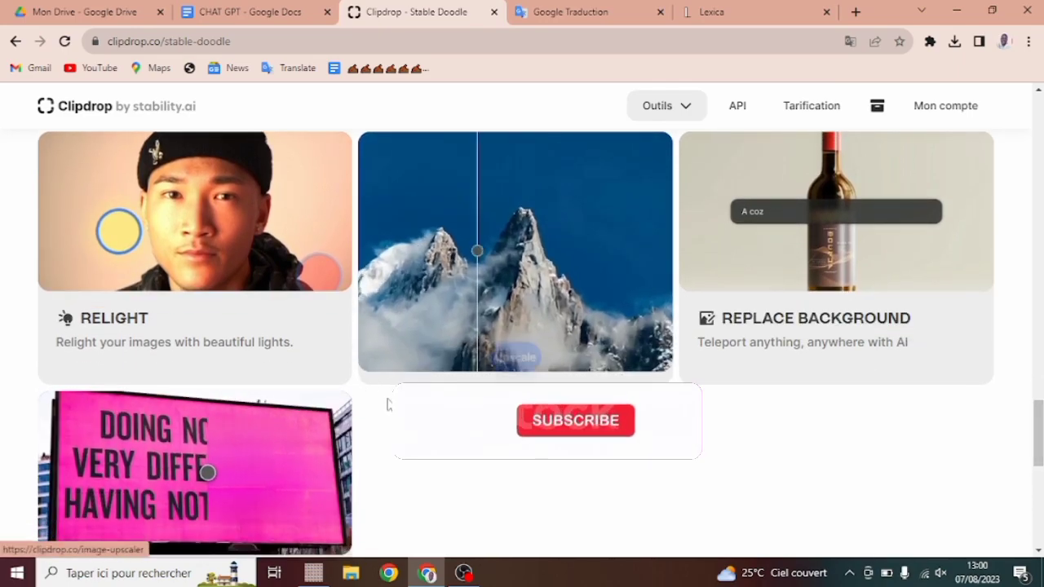
pyautogui.moveTo(1037, 427)
pyautogui.mouseDown()
pyautogui.moveTo(1018, 154)
pyautogui.moveTo(1030, 310)
pyautogui.mouseUp()
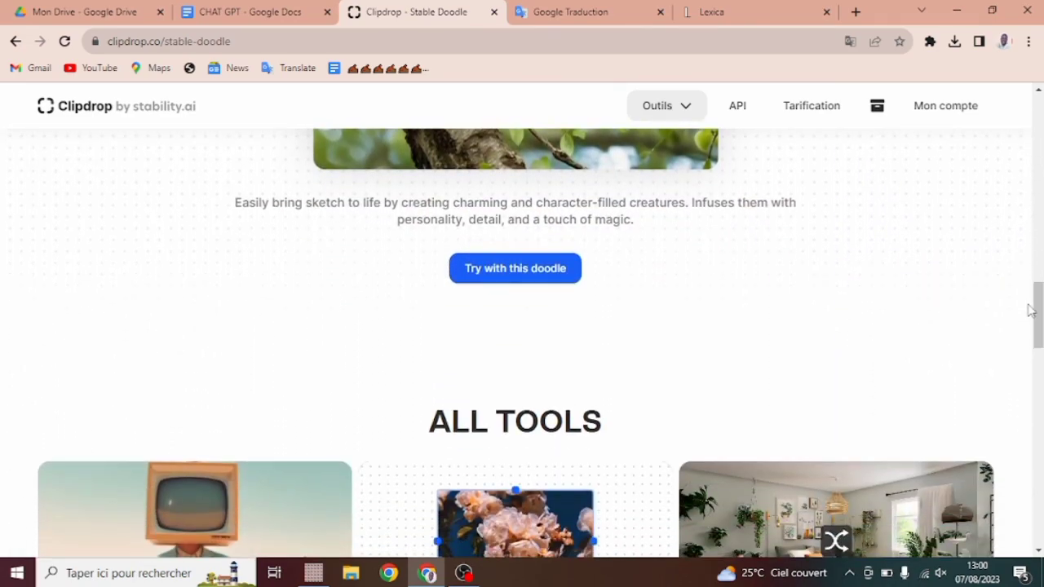